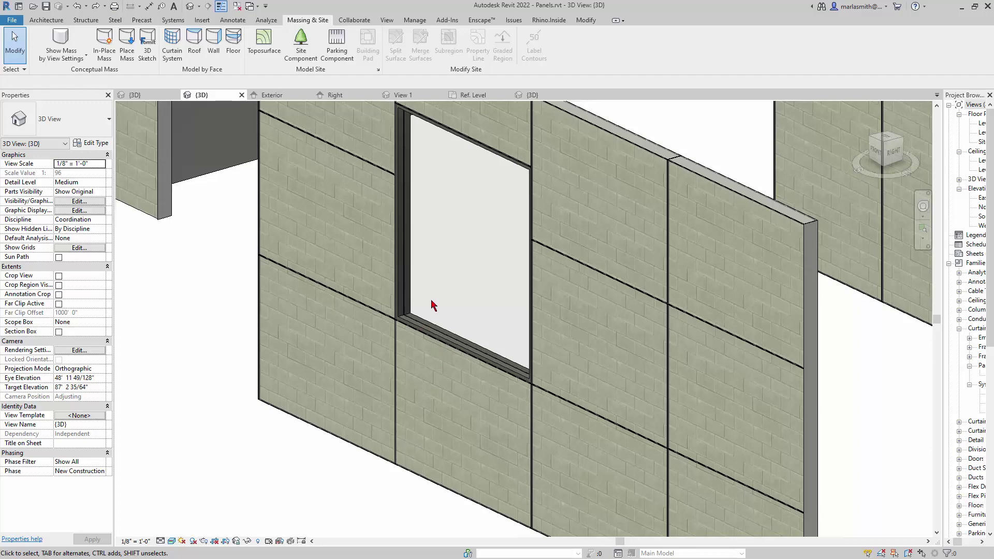
scroll(434, 305, up, 1)
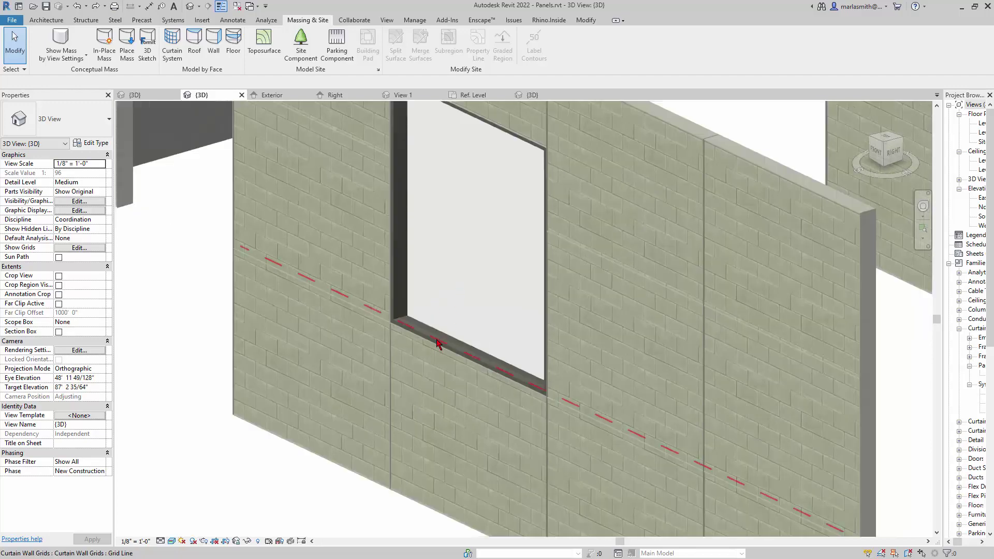
scroll(434, 342, up, 2)
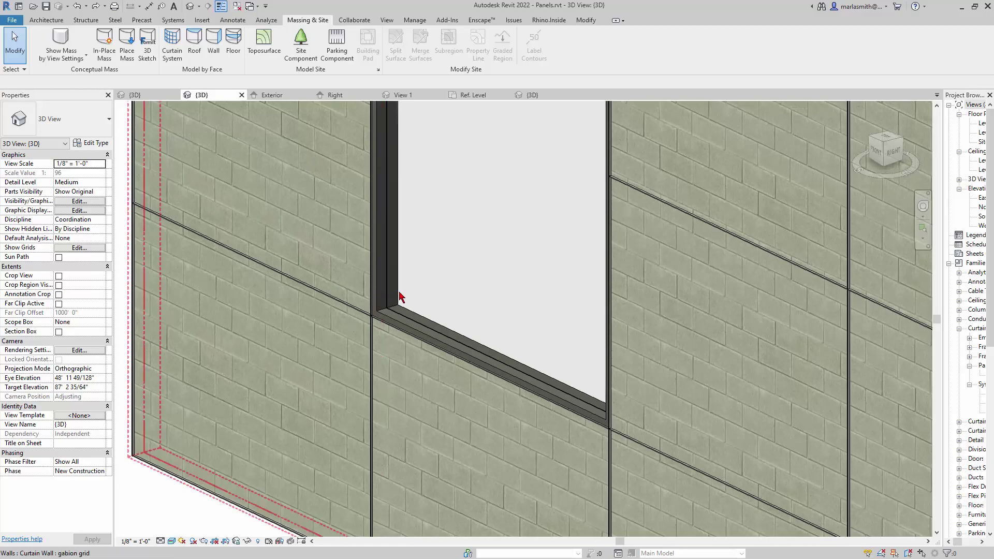
scroll(382, 320, up, 4)
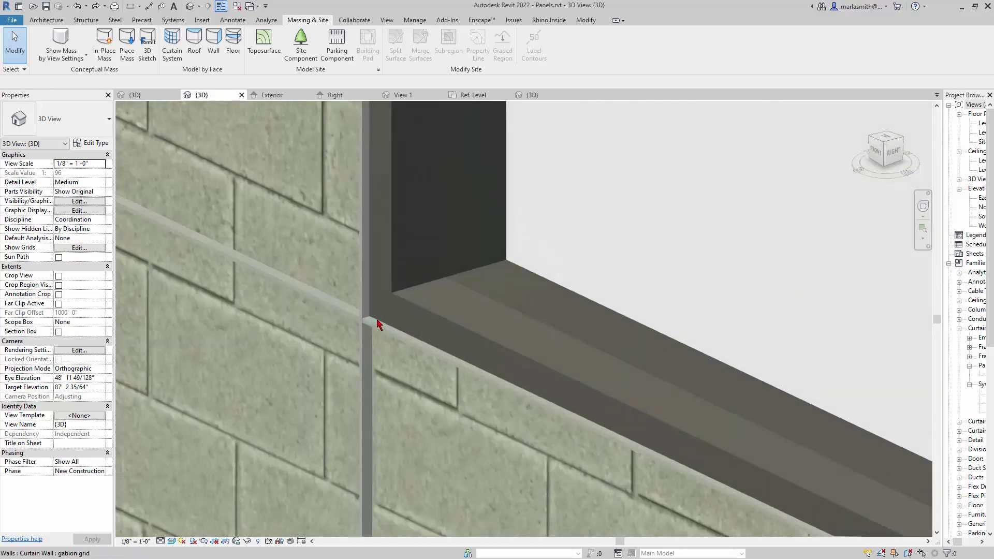
scroll(378, 324, down, 5)
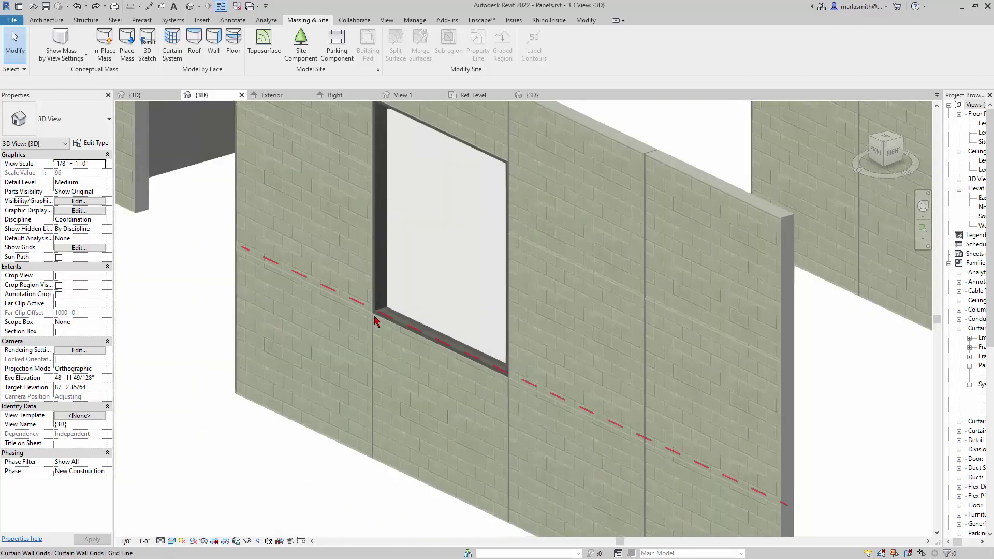
Create a new family from the Curtain Wall Panel.rft template in the English-Imperial folder.
click(11, 19)
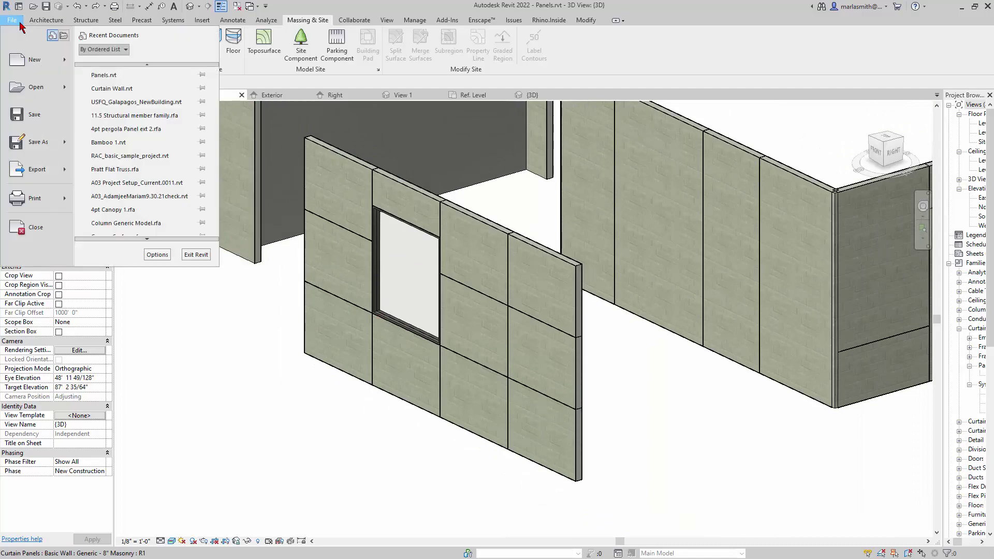
mouse_move(33, 63)
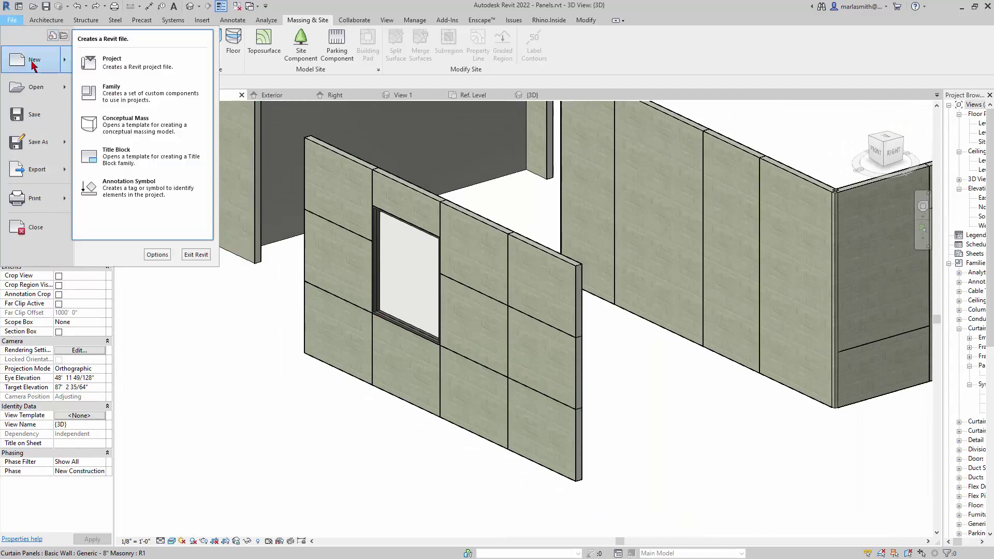
click(151, 92)
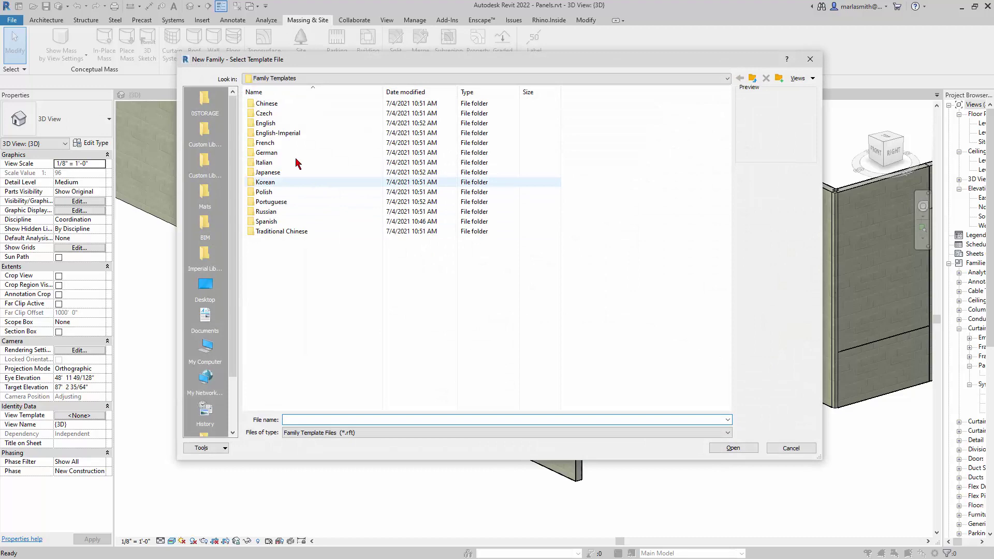
double_click(278, 132)
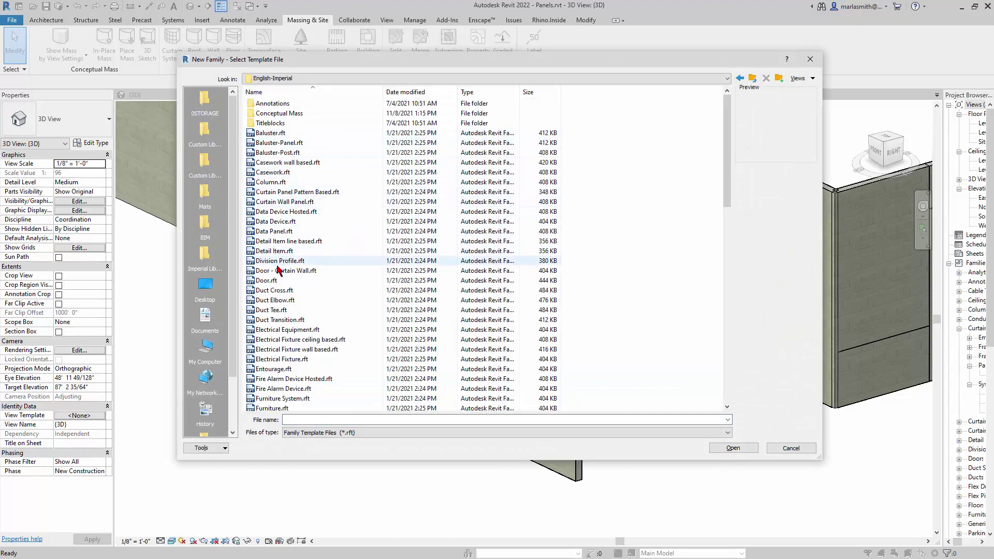
click(285, 204)
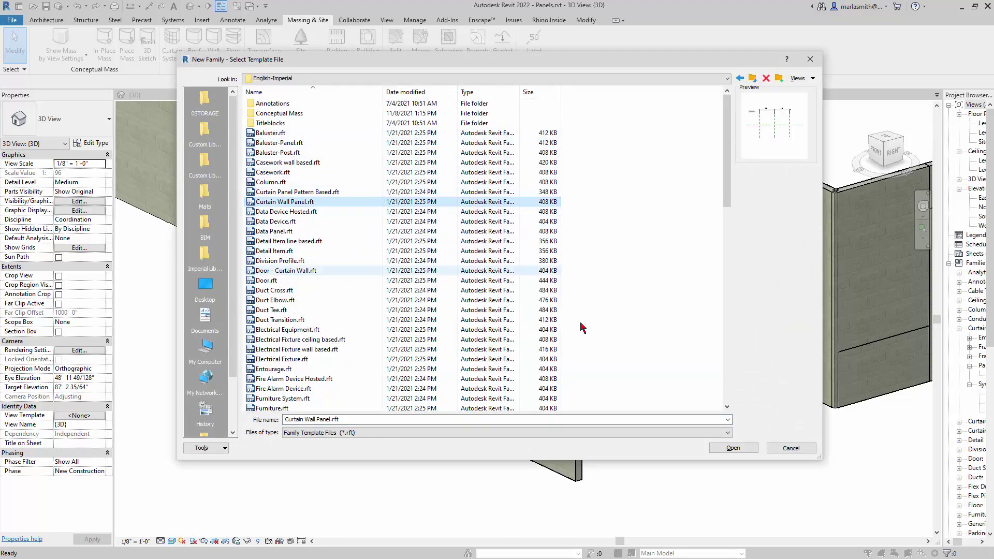
click(746, 450)
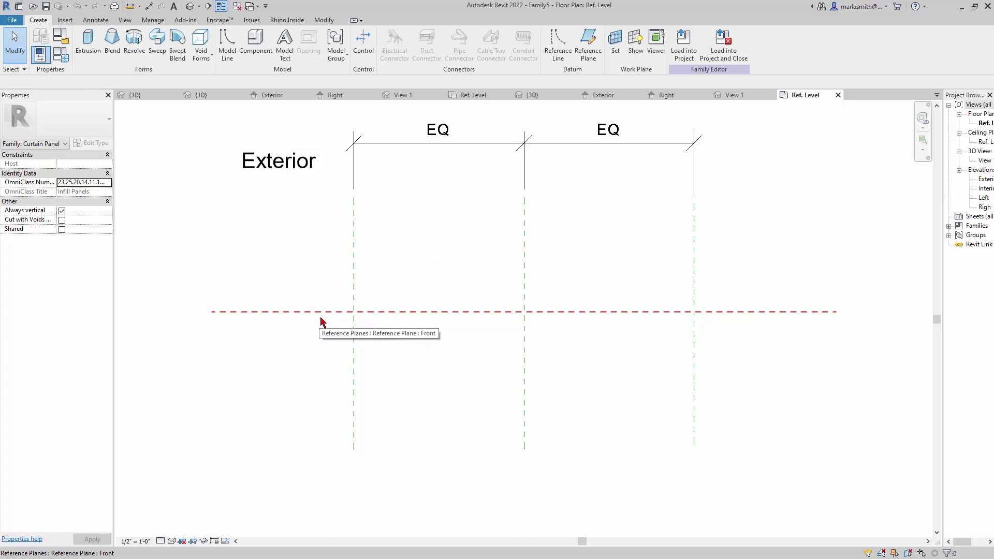
In the Exterior elevation, start an extrusion and sketch an outer rectangle about 4'-10" by 7'-6" just inside the outer reference planes.
double_click(984, 179)
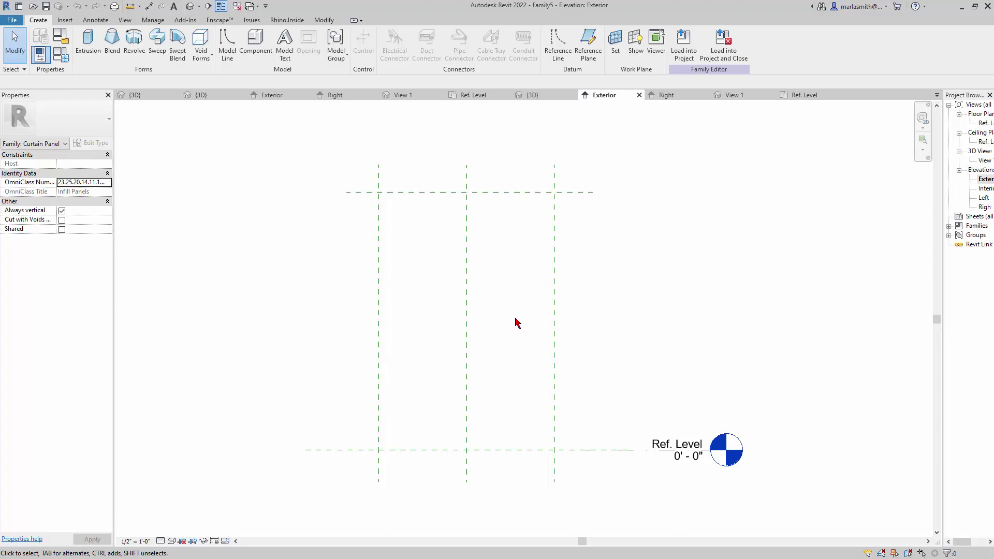
click(88, 40)
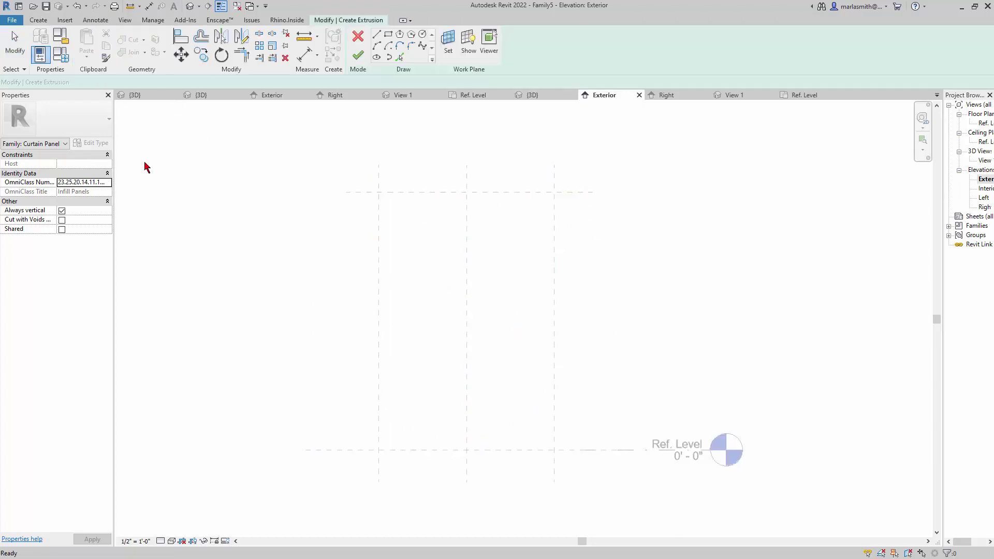
click(389, 34)
click(389, 200)
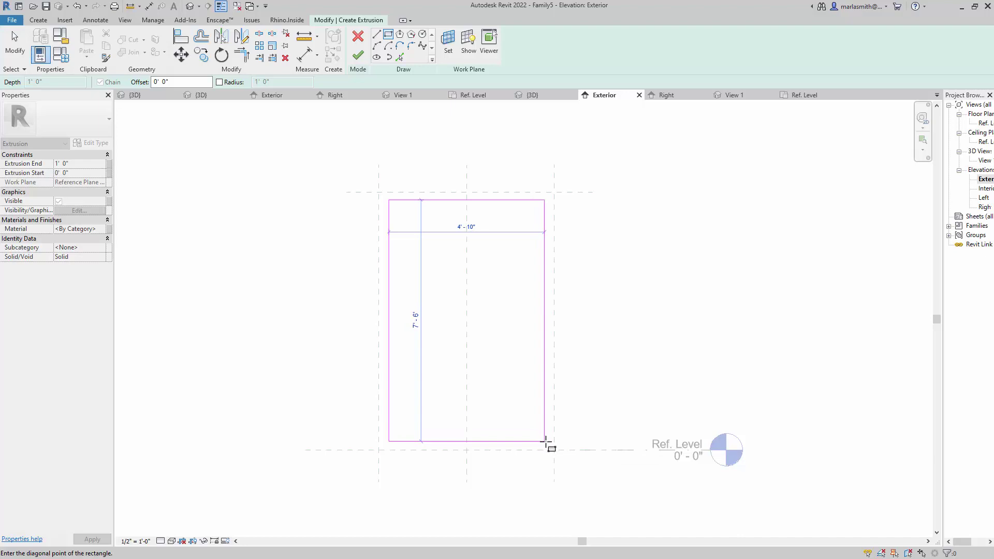
click(545, 442)
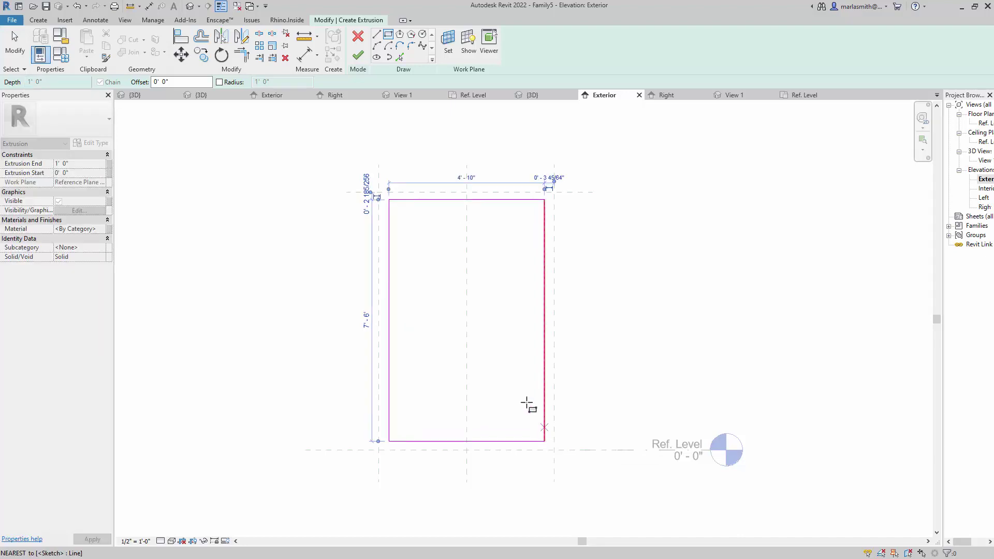
Sketch an inner rectangle about 4'-2" by 7'-0", finish the frame extrusion, and set the view's visual style to Shaded.
click(400, 209)
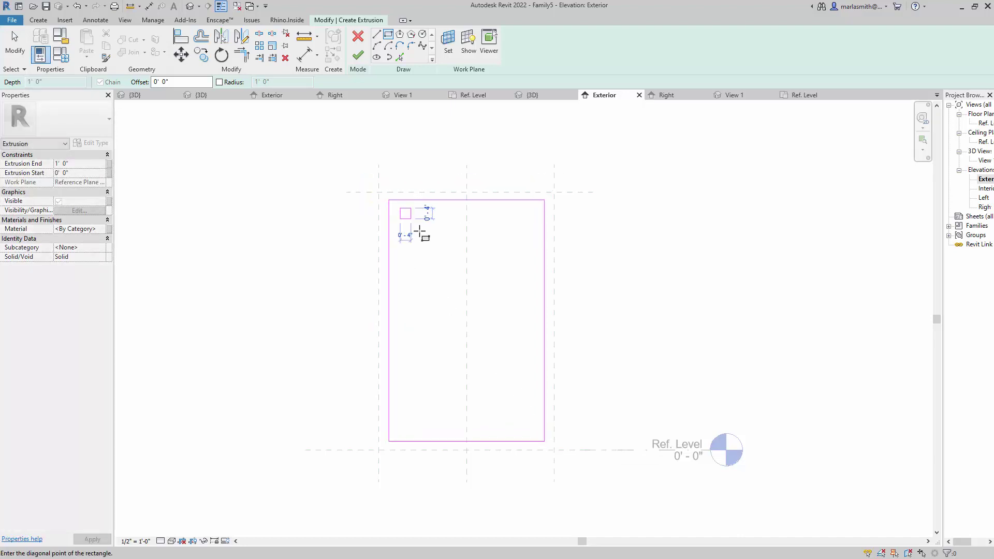
click(535, 433)
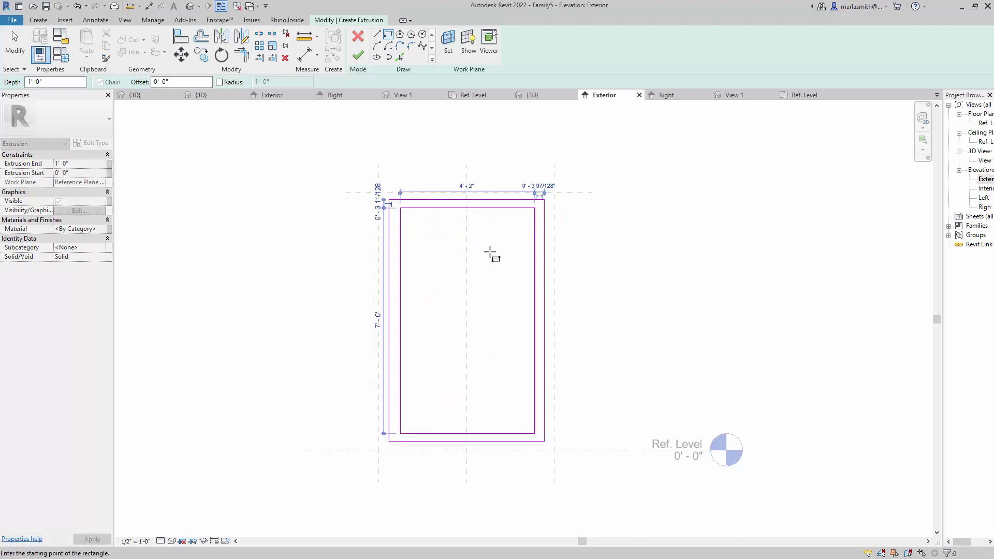
click(358, 56)
click(173, 542)
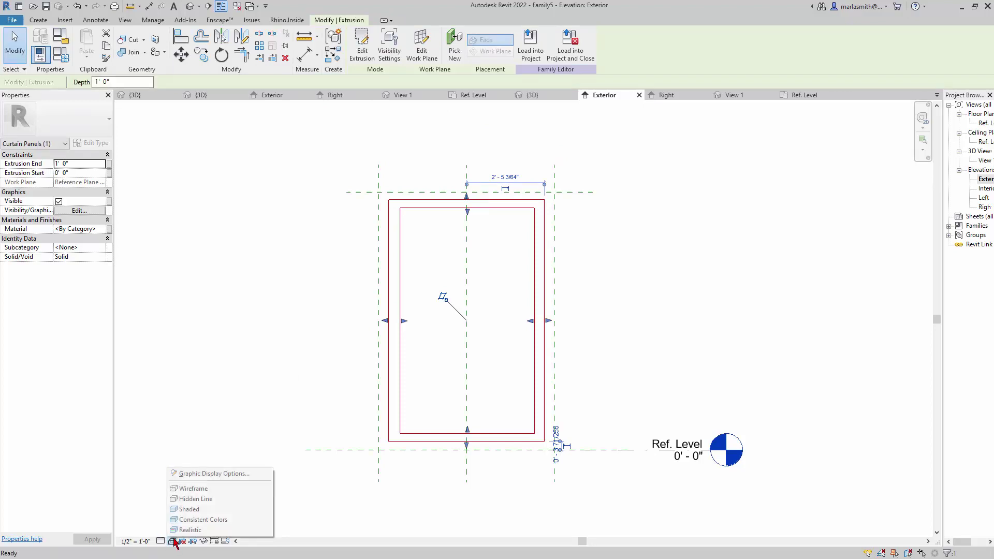
click(190, 509)
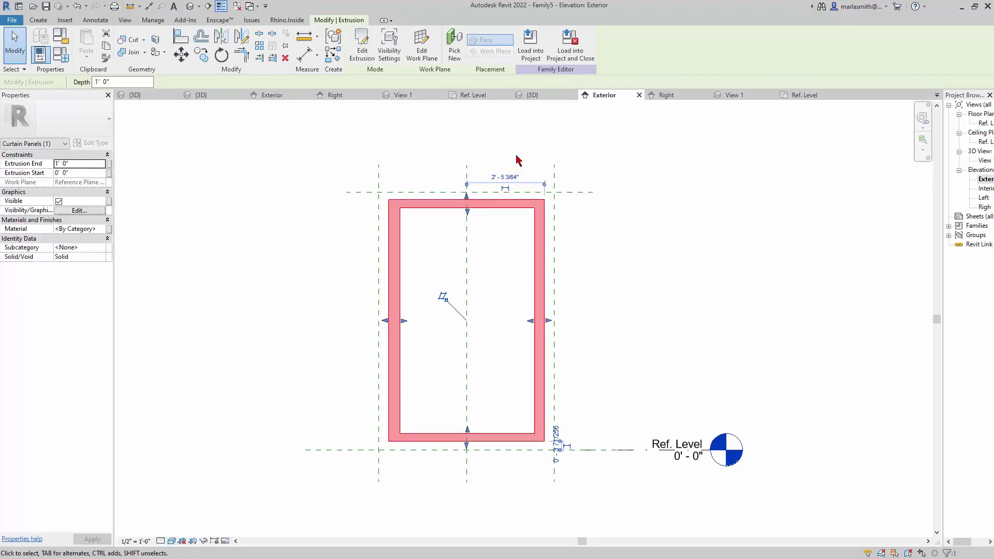
Stretch the frame's top, right and left outer edges onto their reference planes and lock them there.
scroll(473, 196, up, 2)
drag(473, 196, 476, 192)
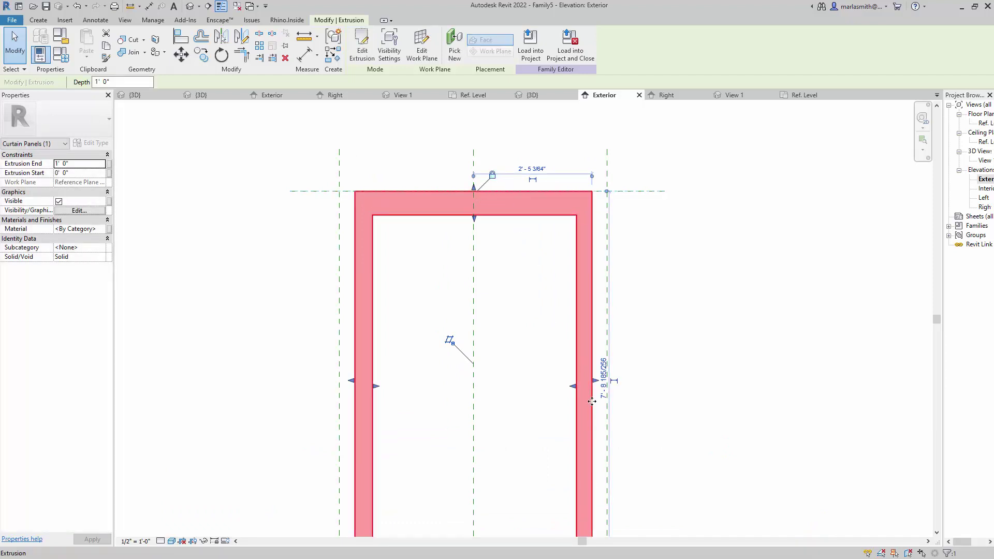
drag(599, 387, 608, 382)
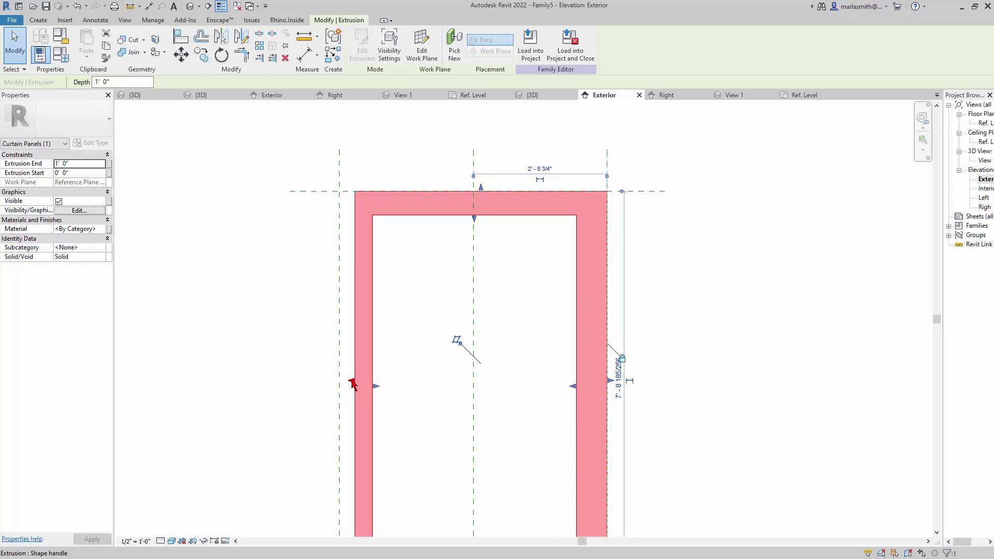
drag(352, 383, 339, 382)
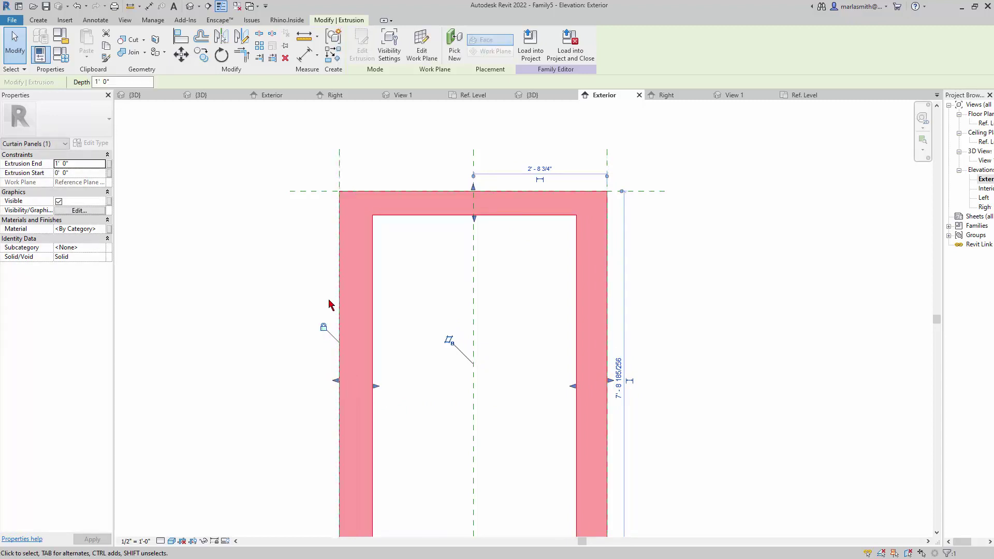
Stretch the frame's bottom outer edge down to the Ref. Level line and lock it there.
scroll(401, 309, down, 2)
scroll(405, 401, up, 4)
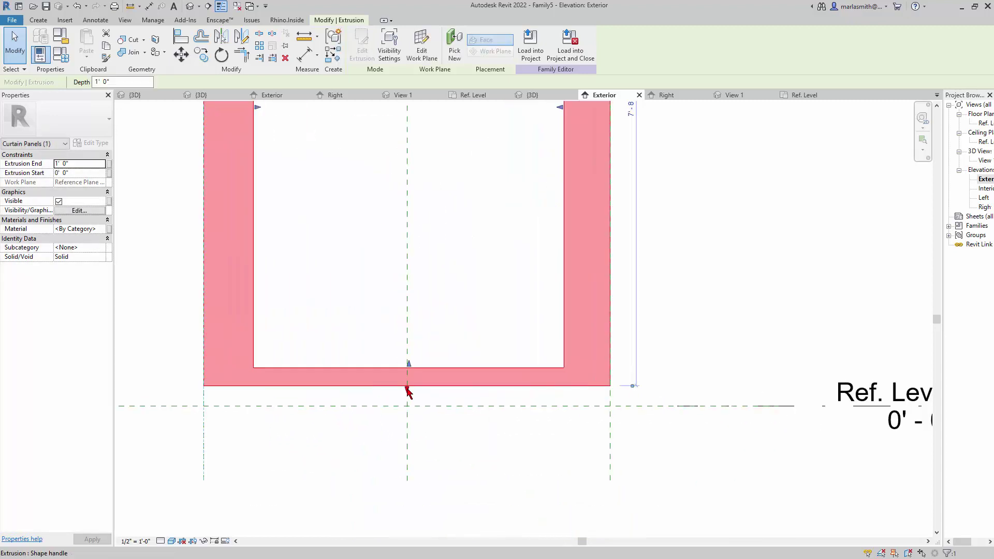
drag(408, 391, 406, 406)
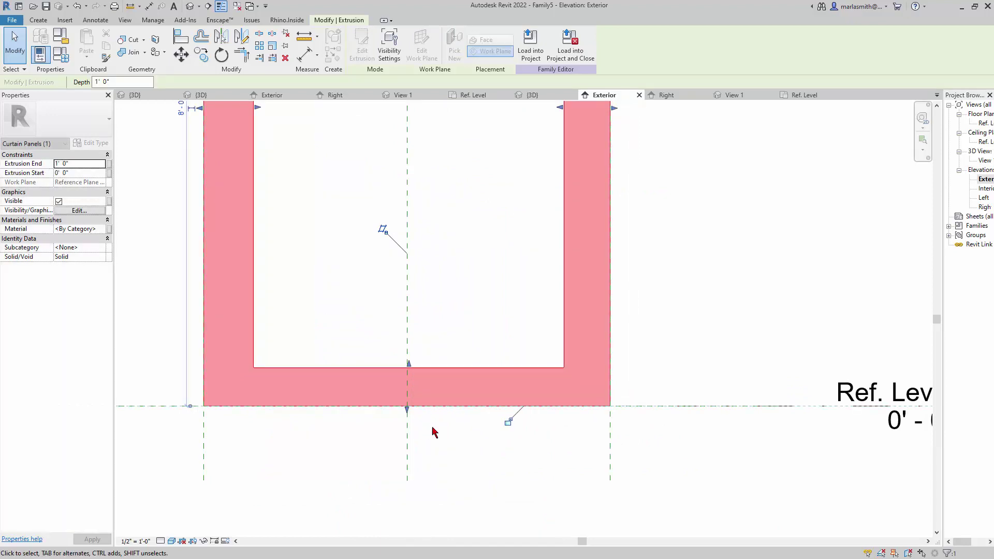
click(508, 423)
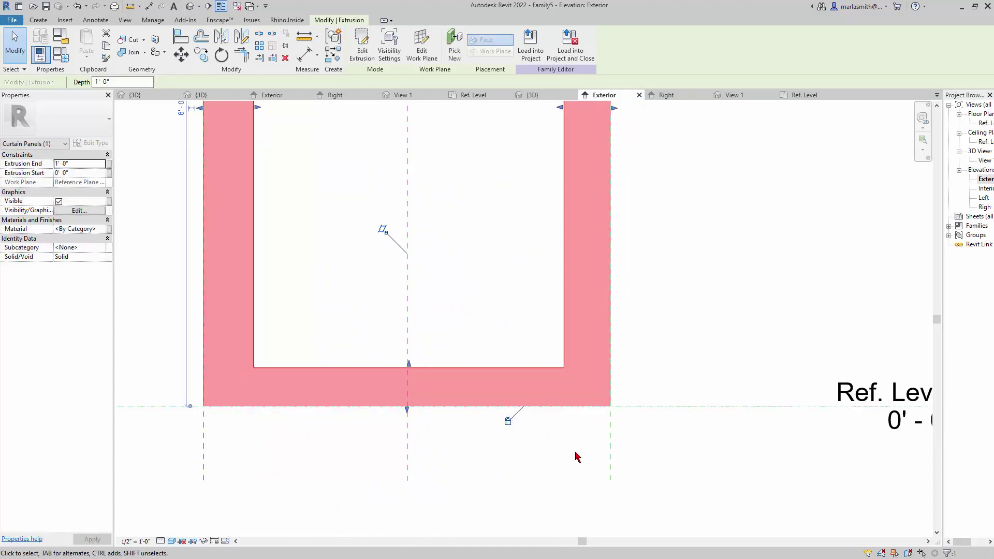
Add an aligned dimension from the left reference plane to the frame's left inner edge.
scroll(565, 451, down, 4)
scroll(523, 402, up, 3)
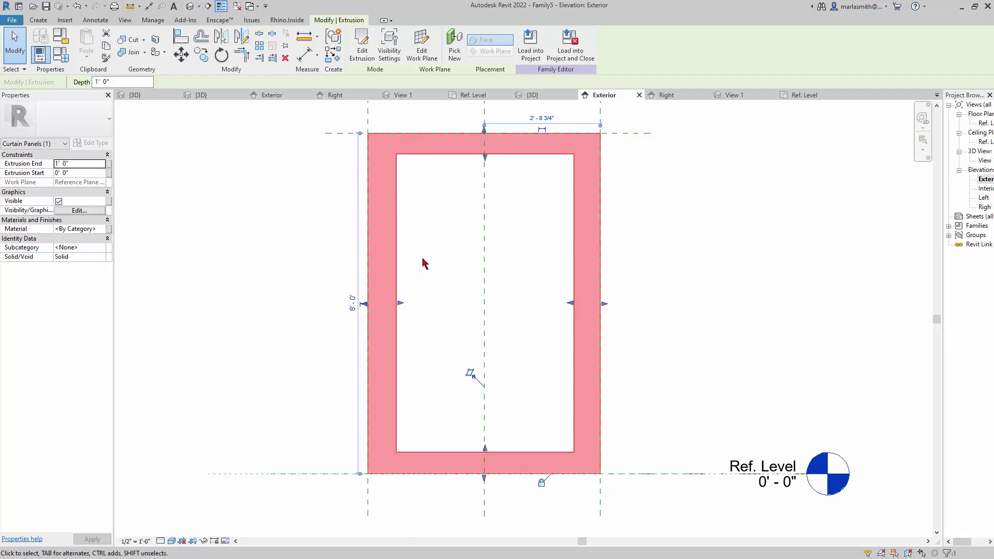
click(85, 20)
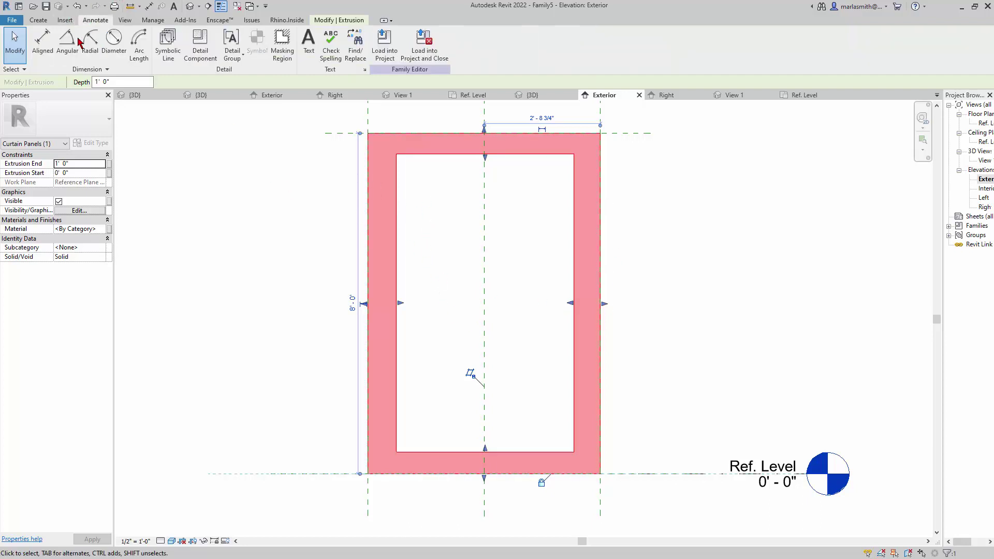
click(40, 41)
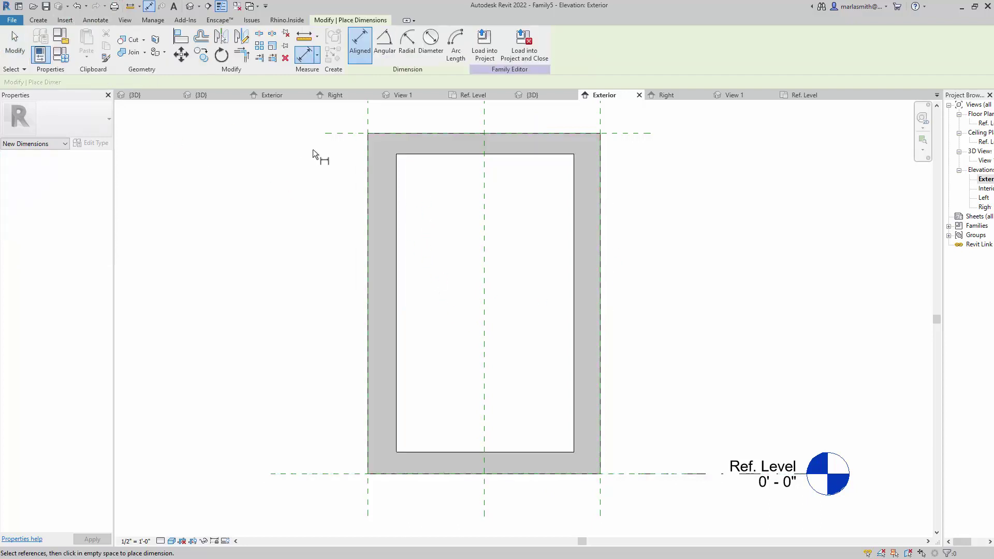
click(368, 120)
click(396, 176)
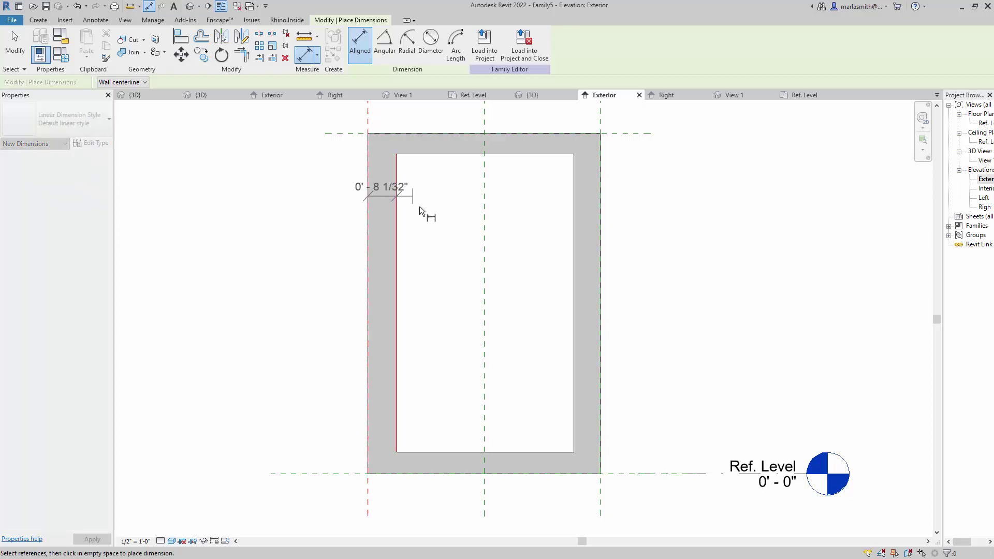
click(436, 235)
Dimension the frame's top and bottom members beside its right side, from the horizontal reference planes to the inner edges.
click(623, 133)
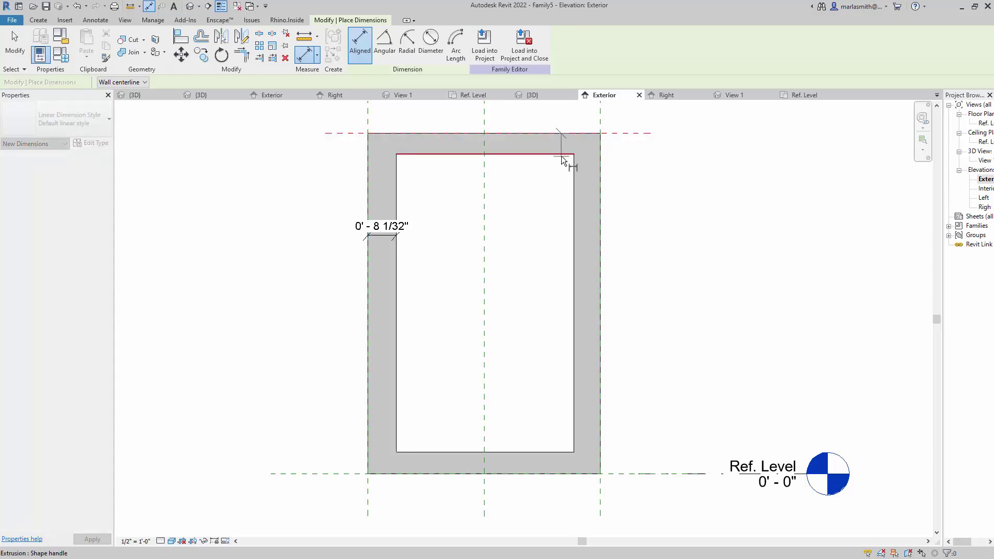
click(563, 157)
click(638, 218)
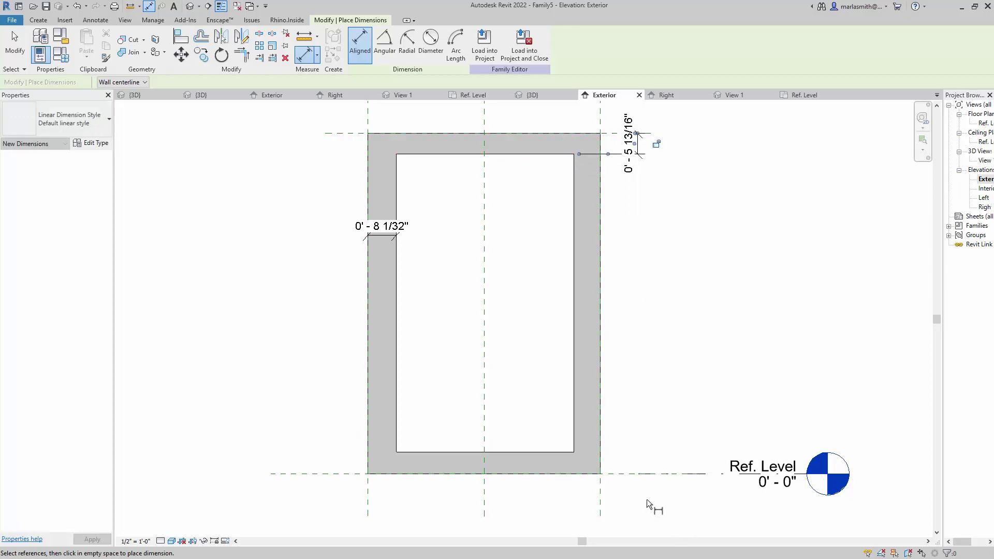
click(617, 474)
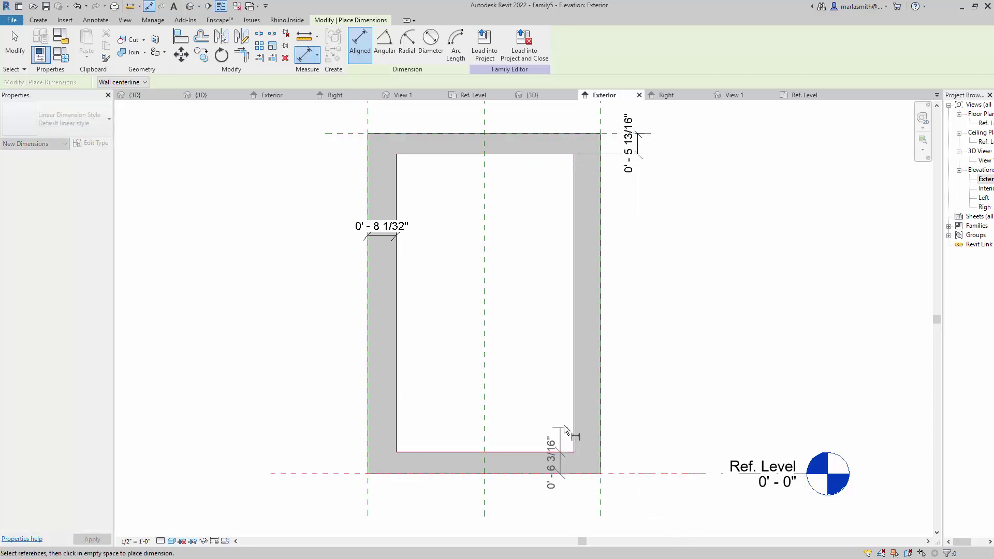
click(634, 371)
Place a second dimension on the frame's bottom member, inside its width near the lower left corner, and end dimensioning.
click(344, 473)
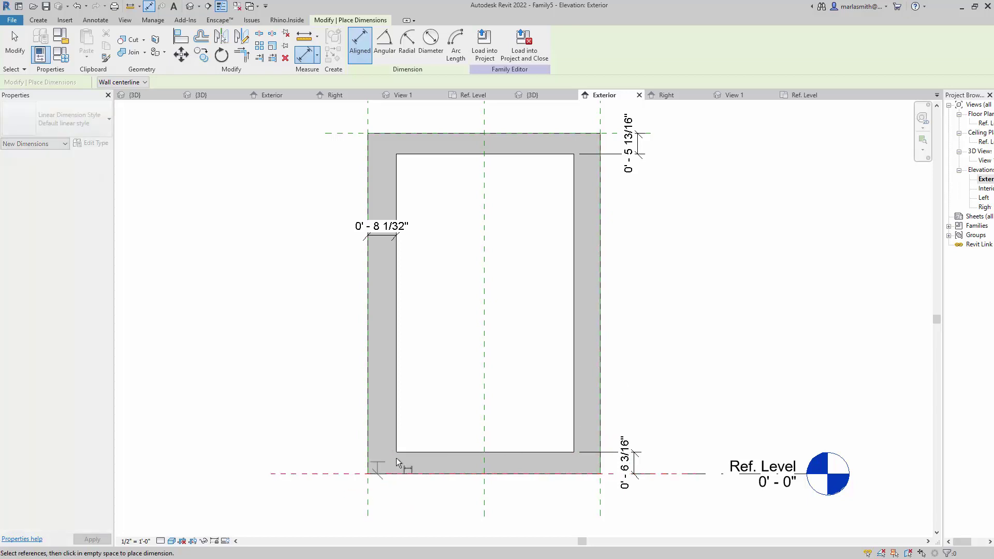
click(422, 451)
click(438, 403)
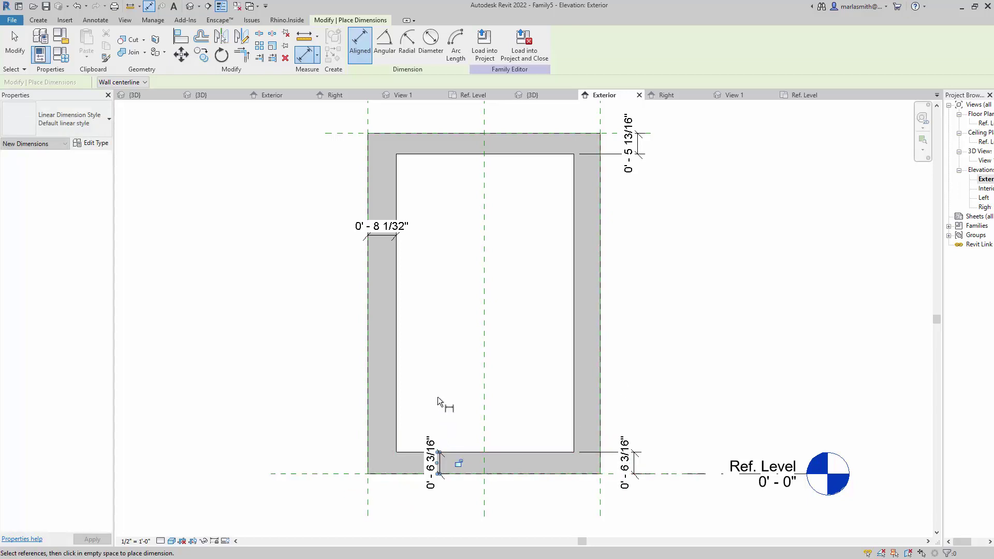
scroll(435, 420, down, 2)
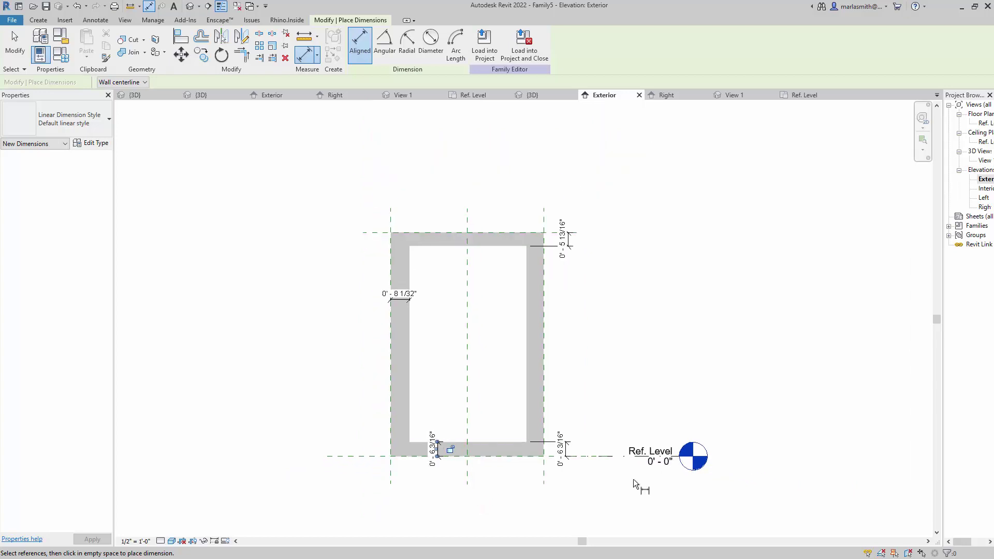
key(Escape)
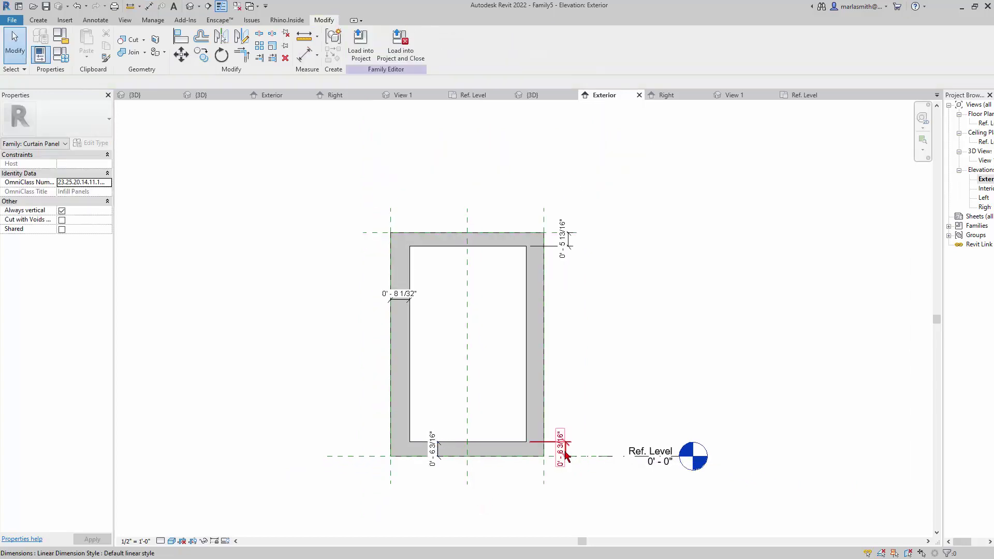
Delete the duplicate bottom-member dimension beside the frame's right side and dimension the right member from the reference plane to its inner edge.
click(565, 455)
key(Delete)
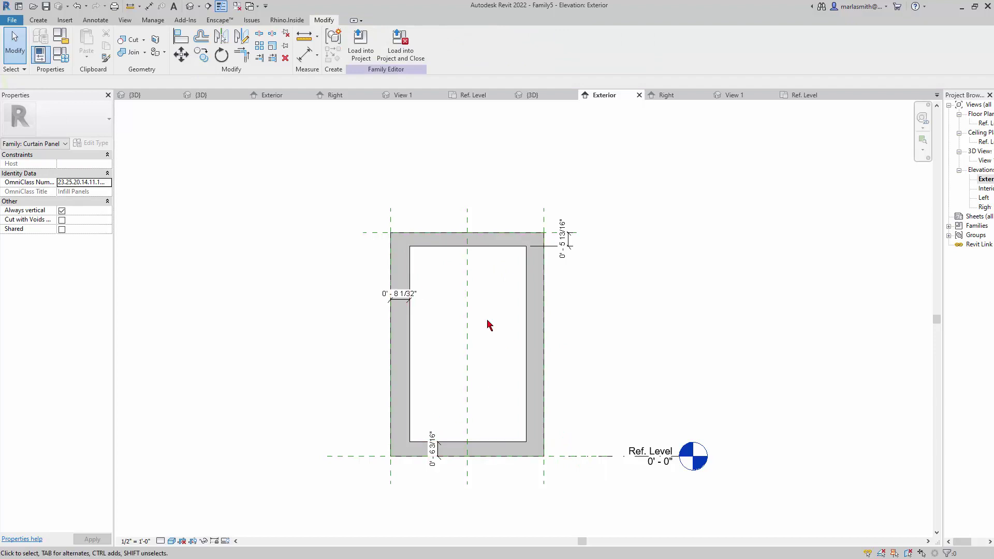
click(95, 20)
click(42, 42)
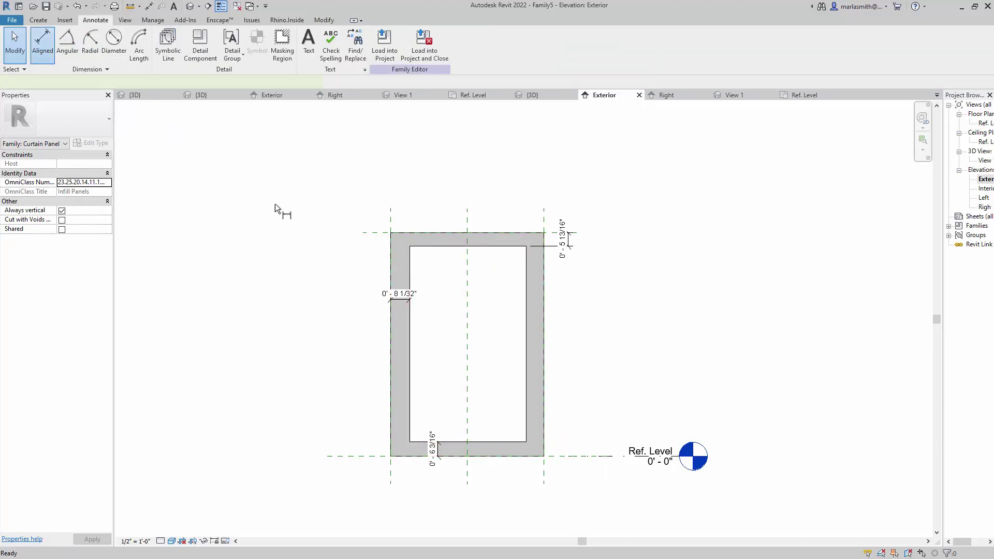
click(544, 474)
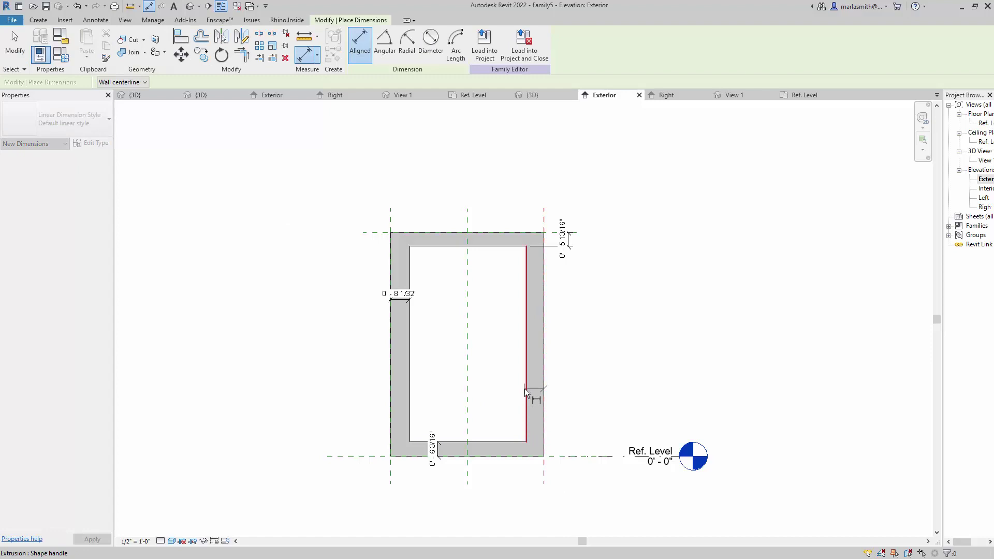
click(525, 388)
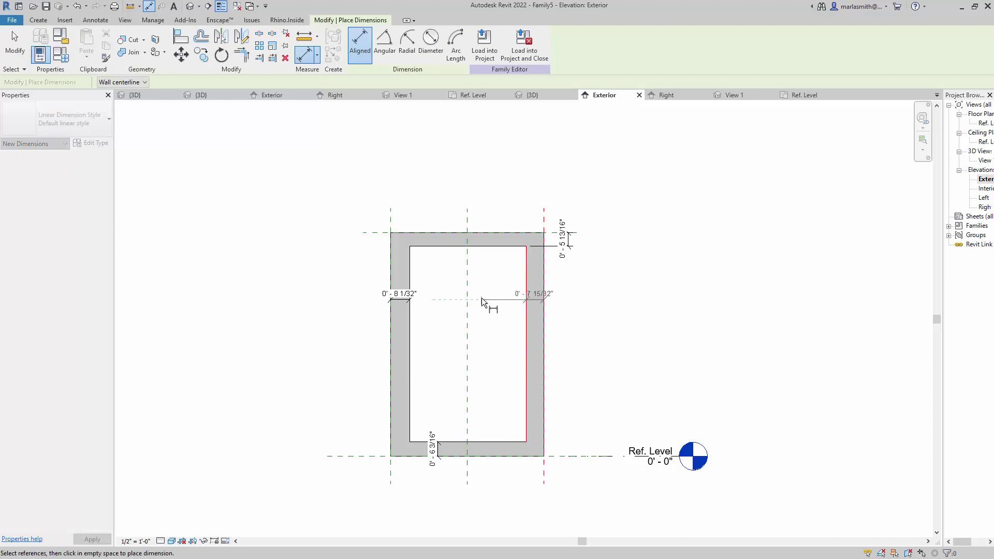
click(480, 300)
key(Escape)
key(Escape)
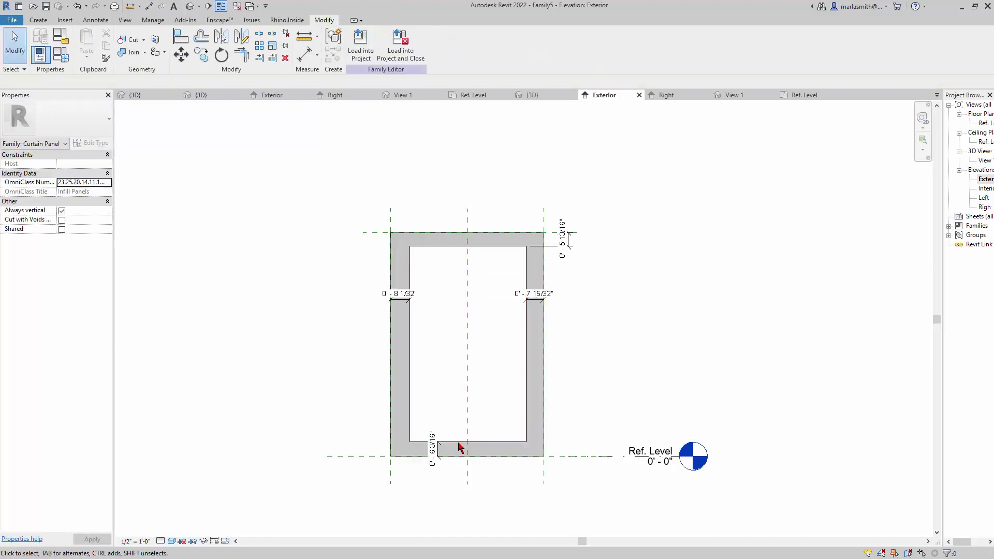
Label all four frame member dimensions with a new family type parameter named "frame width".
click(439, 455)
ctrl+click(400, 294)
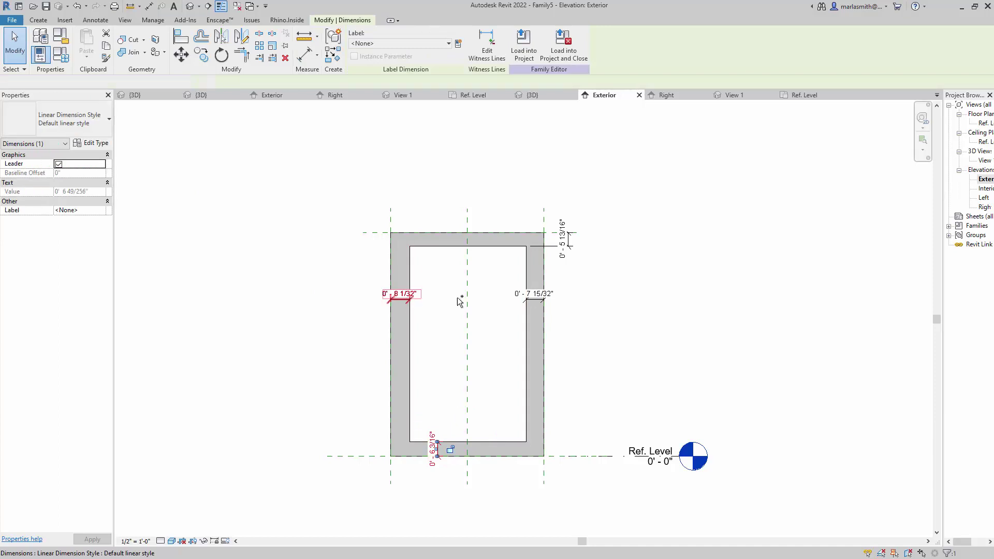
ctrl+click(529, 296)
ctrl+click(574, 245)
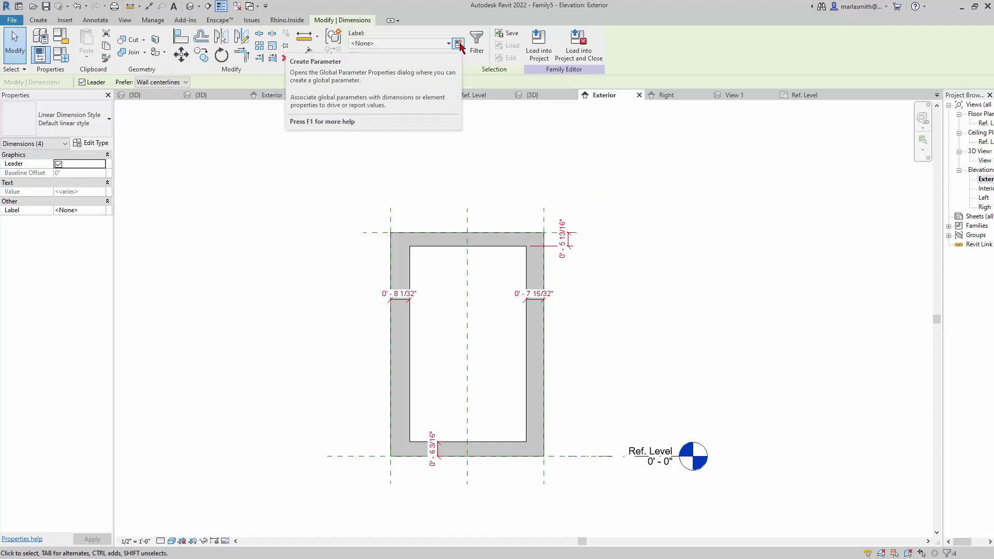
click(459, 44)
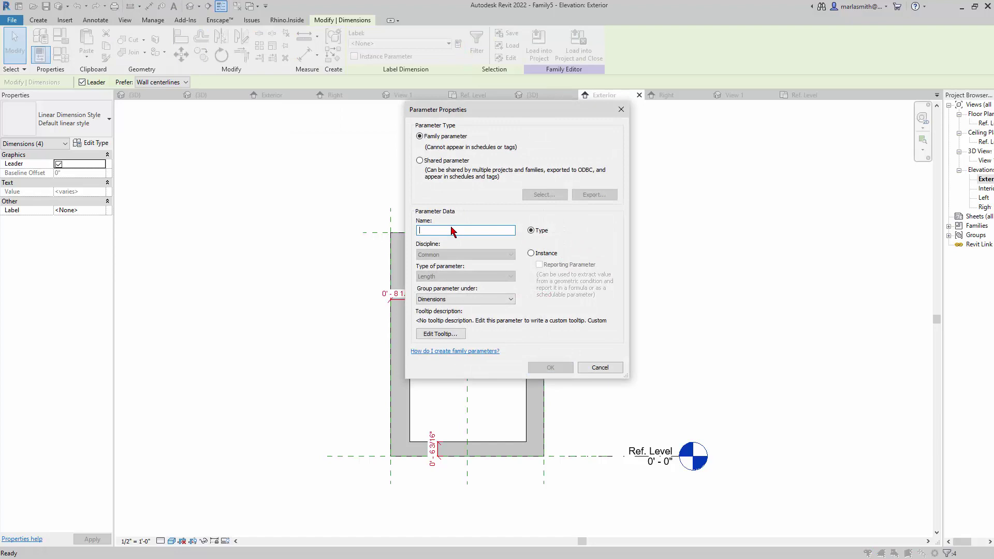
text(frame width)
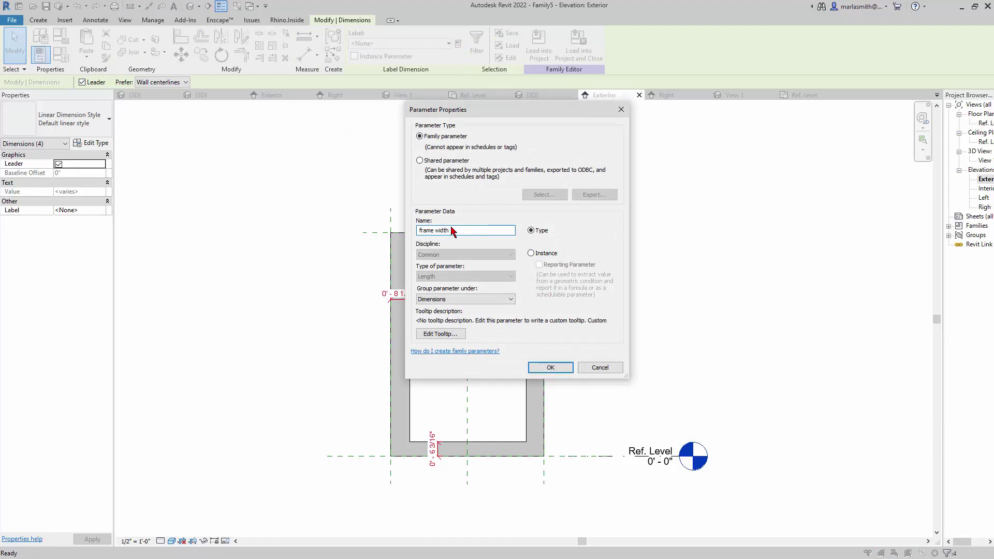
key(Return)
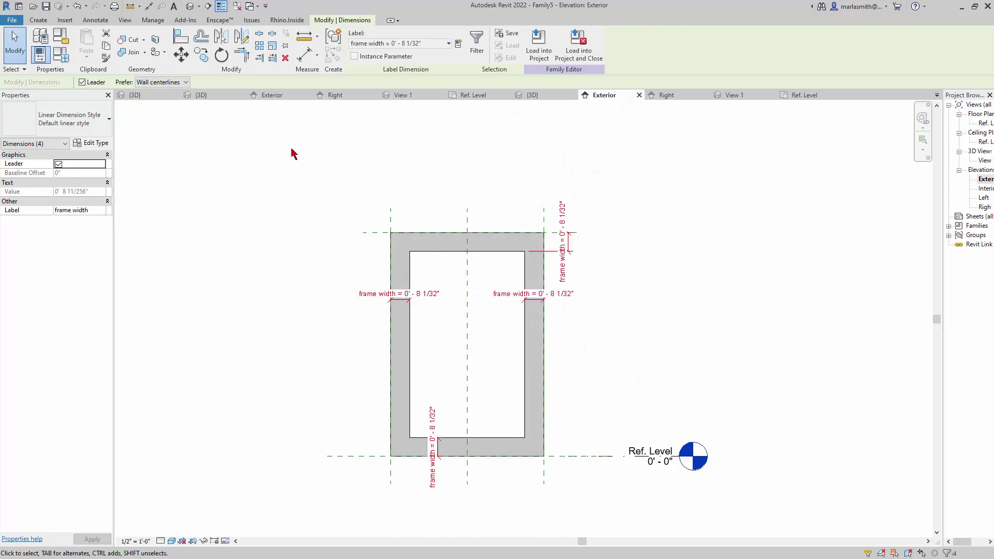
Set the frame width parameter to 4" in the family types.
click(65, 61)
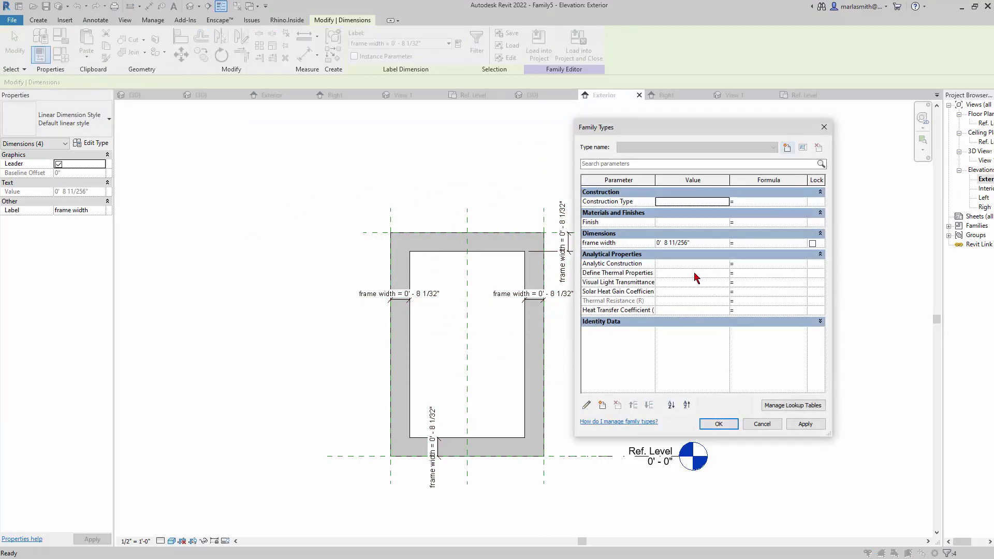
click(711, 246)
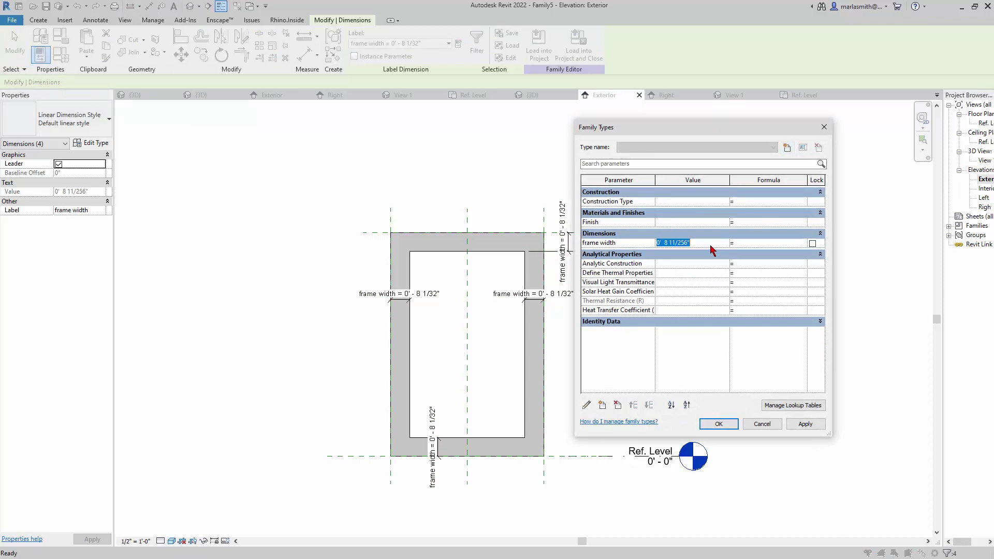
text(4")
click(720, 425)
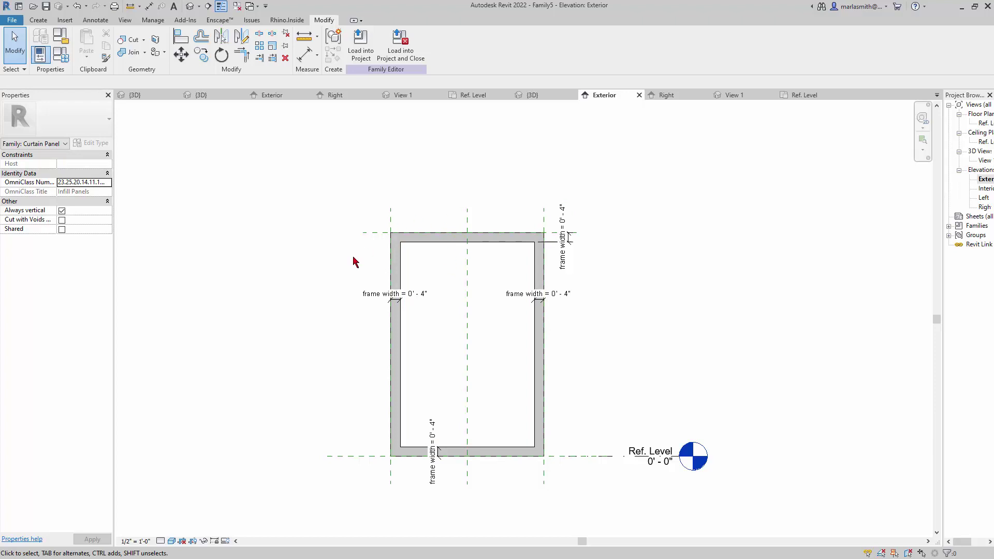
In the Ref. Level floor plan, stretch the frame extrusion's exterior face about 6 3/4" past the horizontal reference plane.
double_click(986, 124)
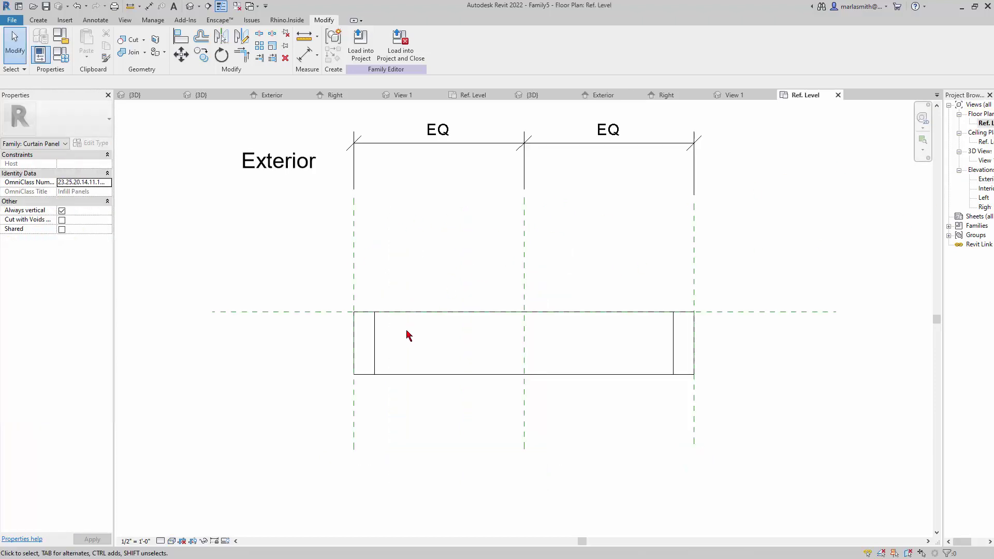
click(410, 373)
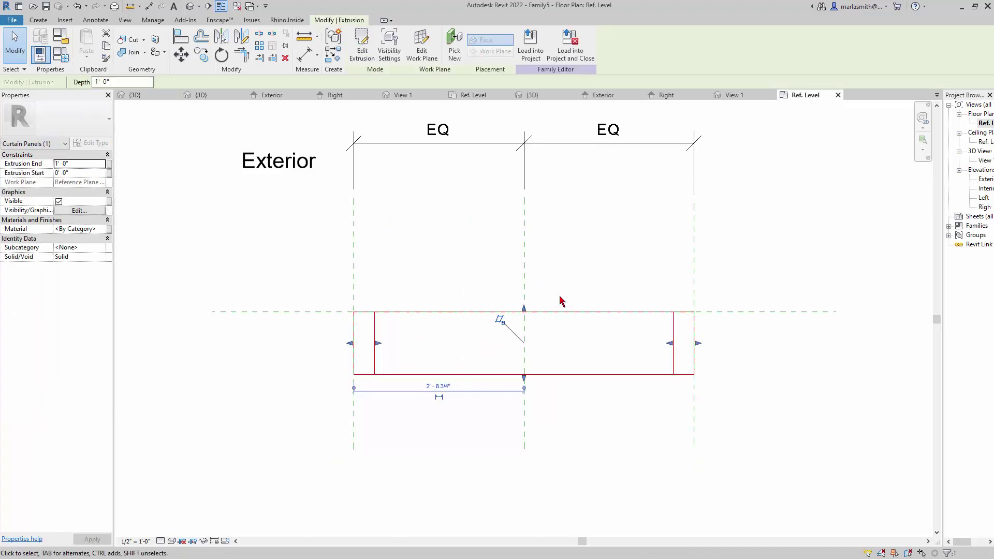
drag(526, 311, 524, 267)
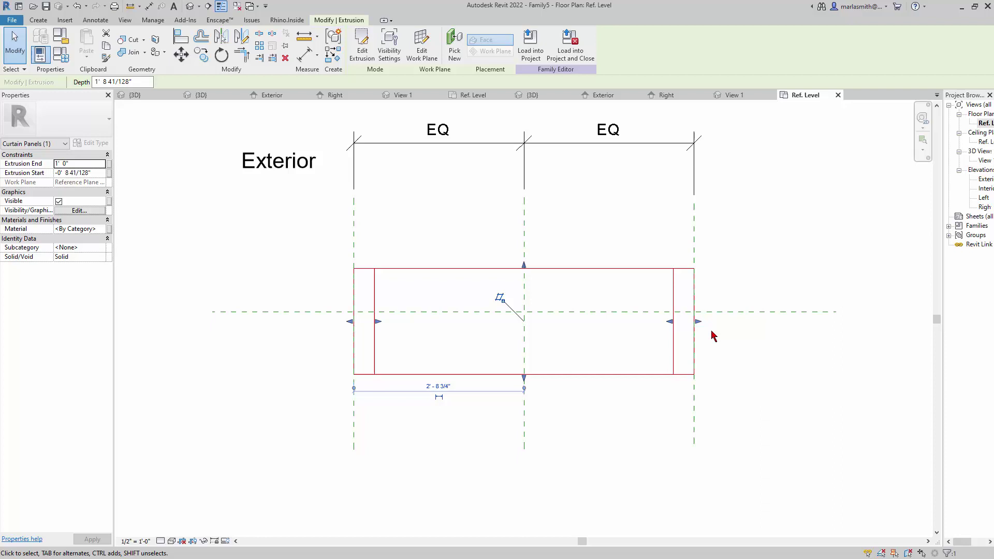
mouse_move(524, 266)
mouse_down()
mouse_move(524, 244)
mouse_move(524, 278)
mouse_up()
click(228, 232)
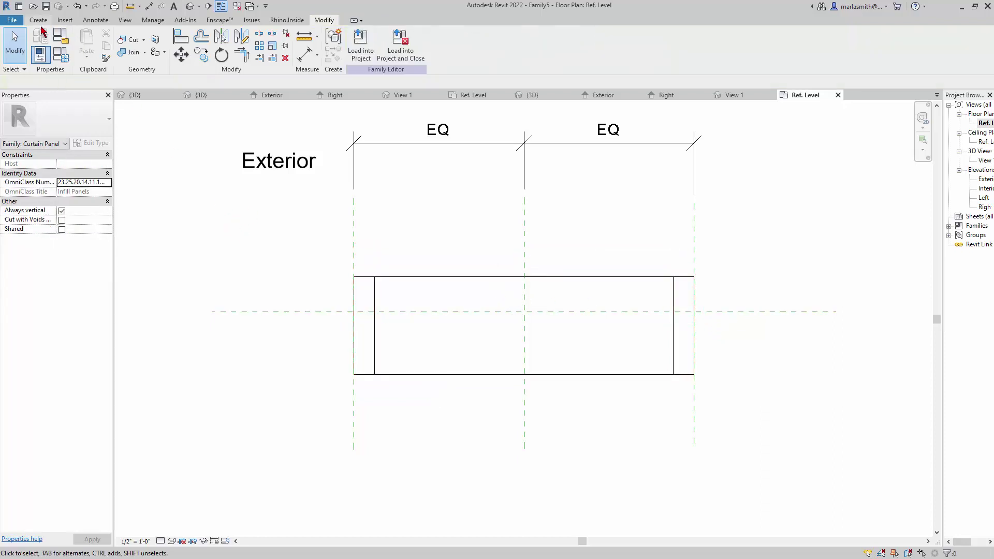
Dimension the frame's exterior face, horizontal reference plane and interior face in one string left of the frame, and make the segments equal.
click(95, 20)
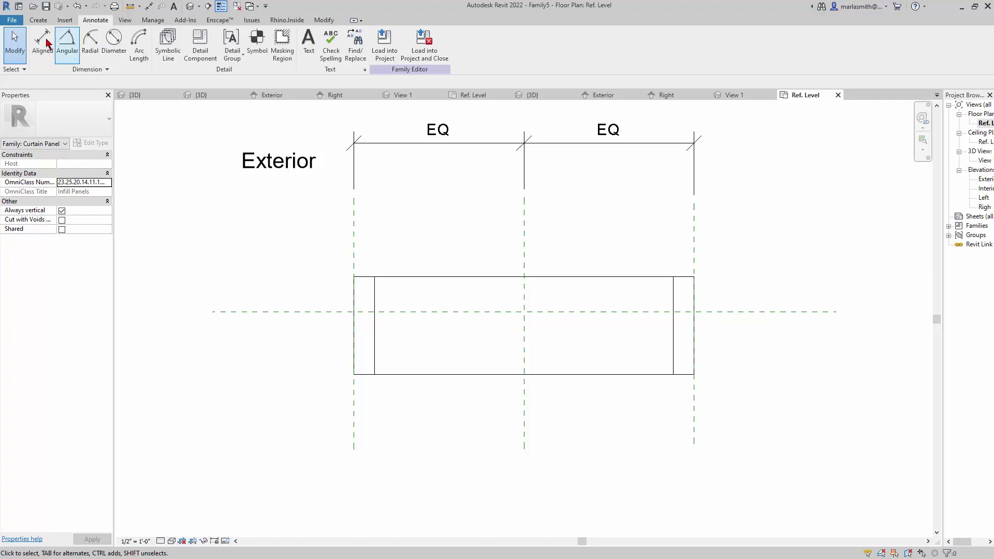
click(56, 60)
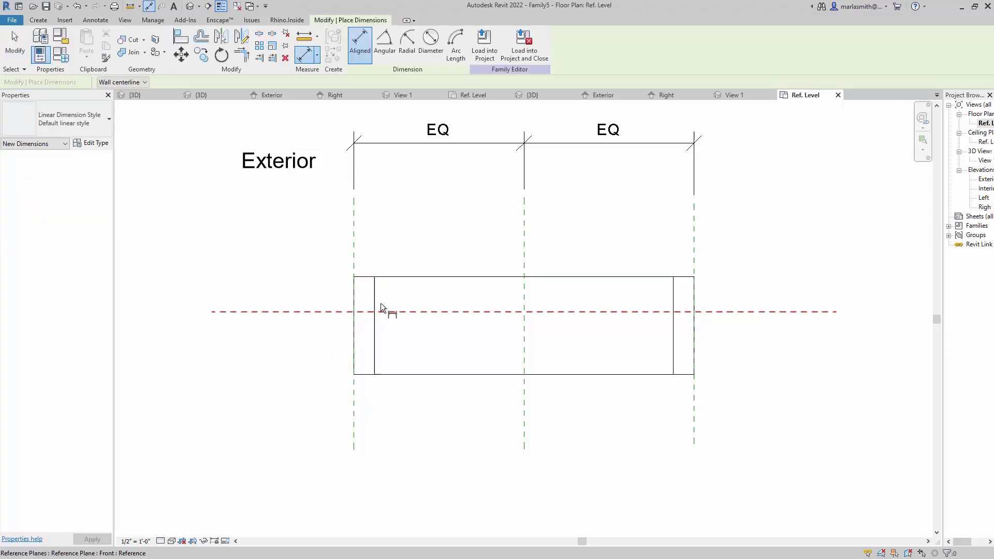
click(394, 278)
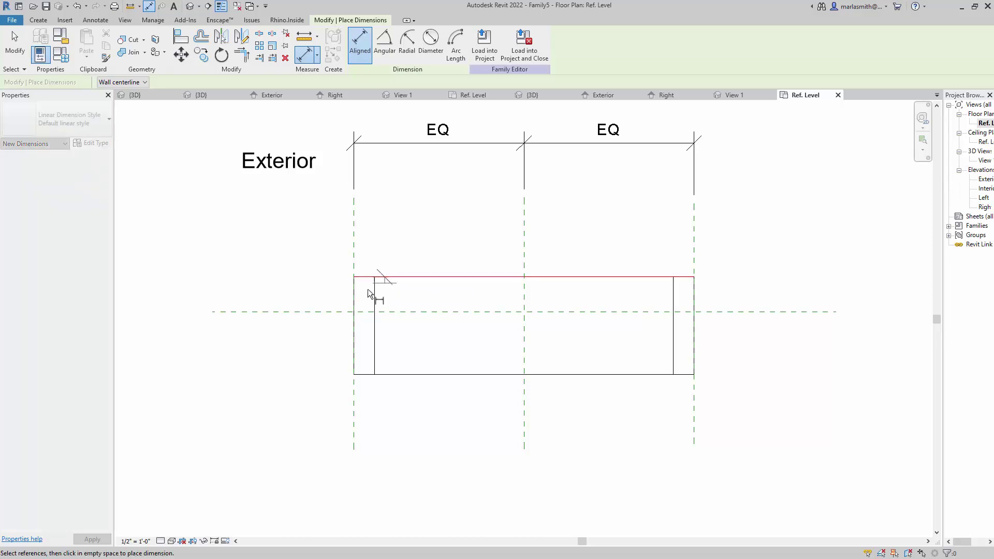
click(321, 312)
click(381, 374)
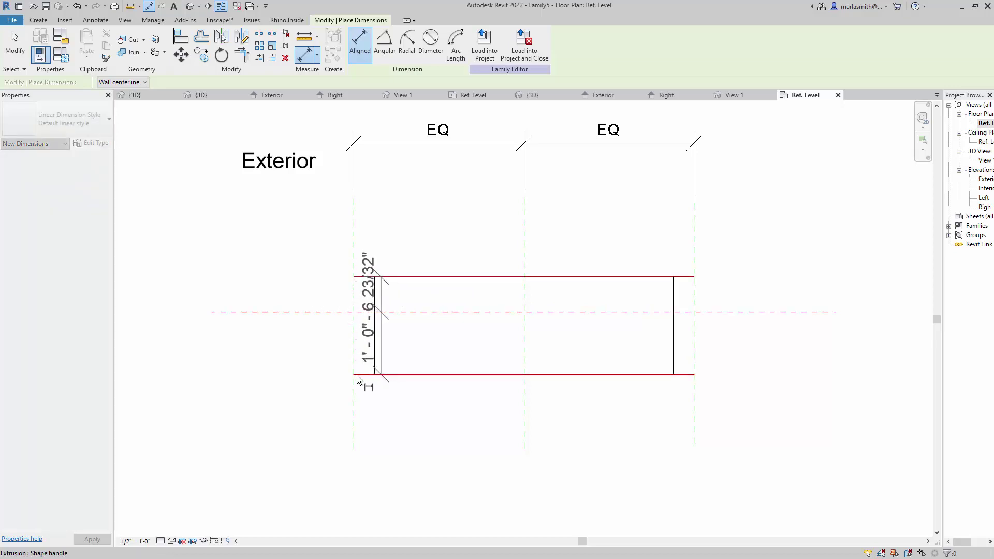
click(299, 402)
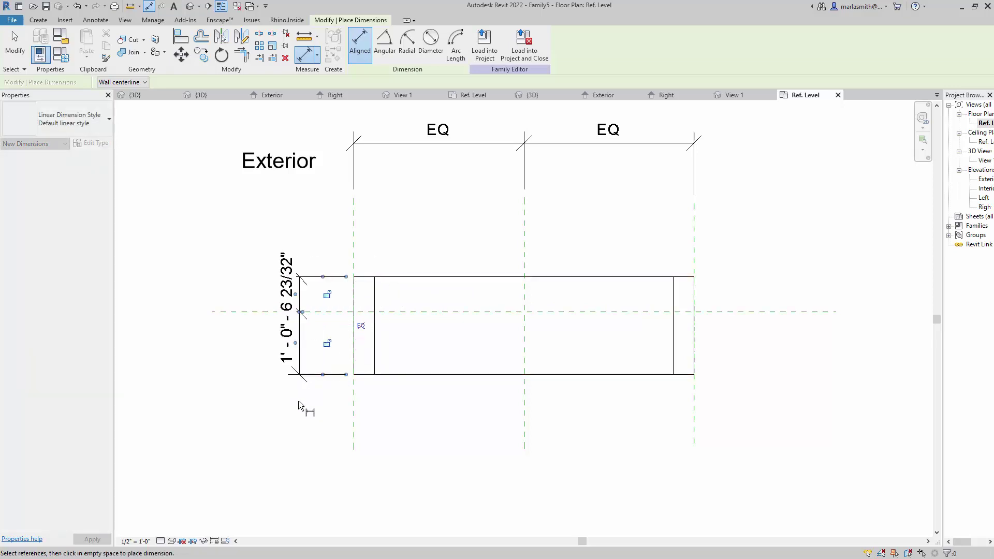
click(364, 326)
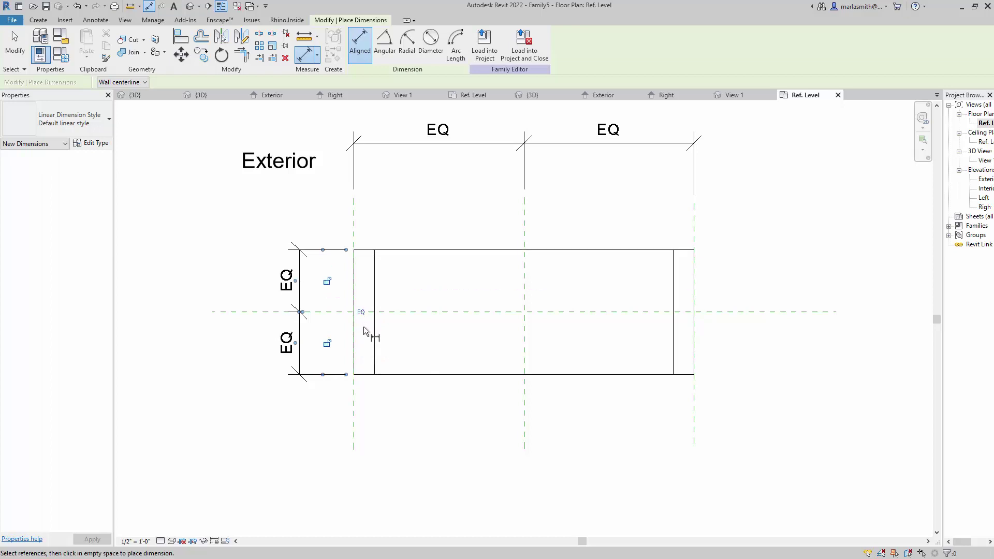
Add an overall dimension between the frame's exterior and interior faces, outside the equality dimension, and end dimensioning.
click(405, 249)
click(408, 374)
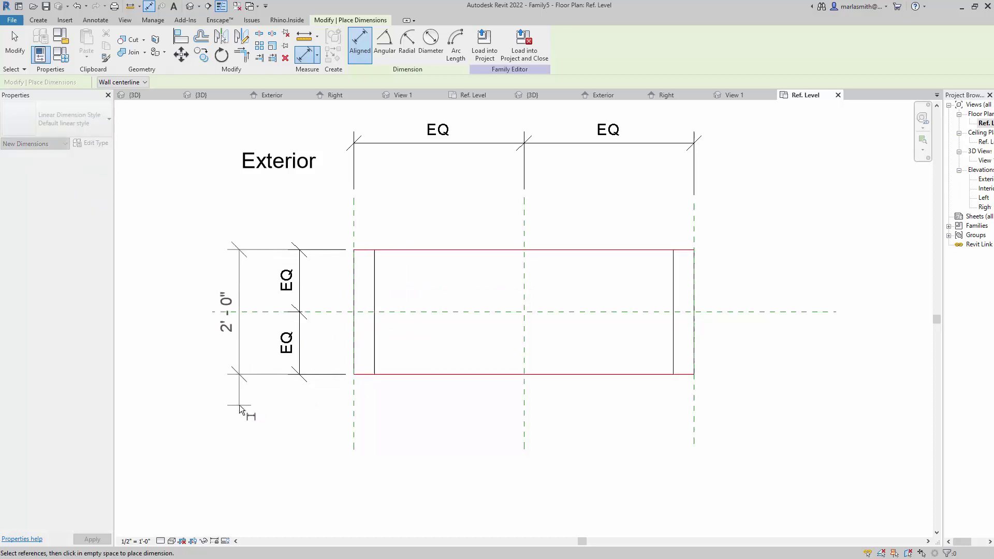
click(240, 405)
key(Escape)
key(Escape)
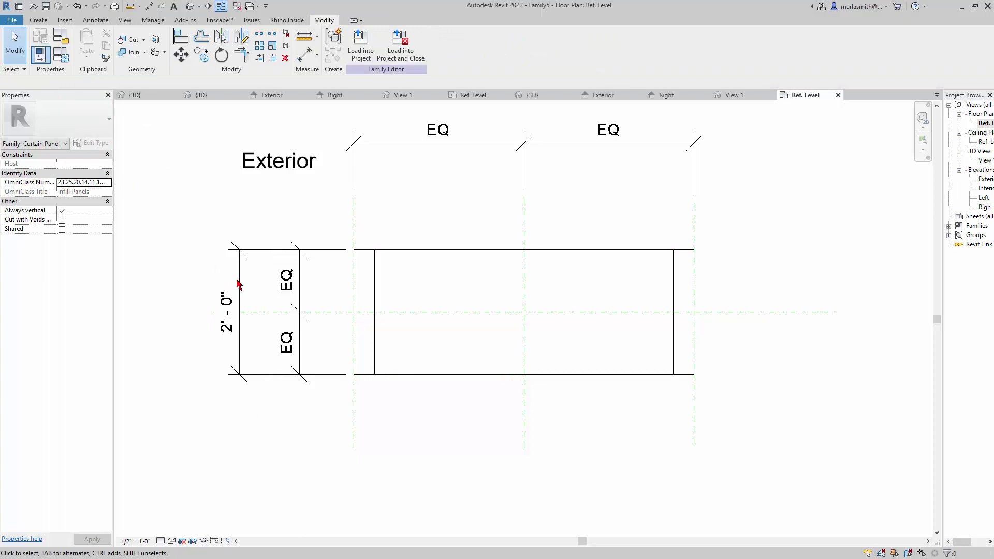
Label the overall frame depth dimension with a new family type parameter named "frame thickness".
click(239, 285)
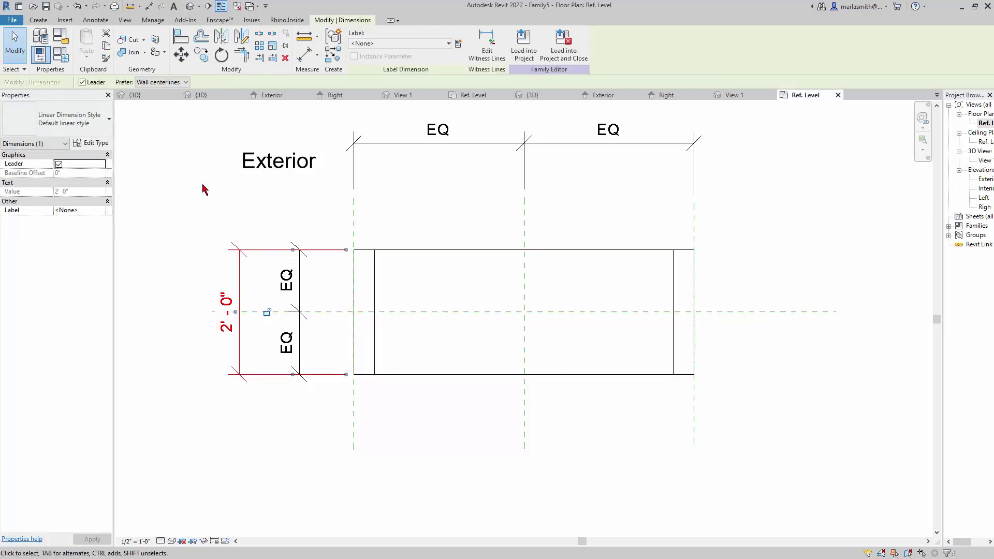
click(459, 48)
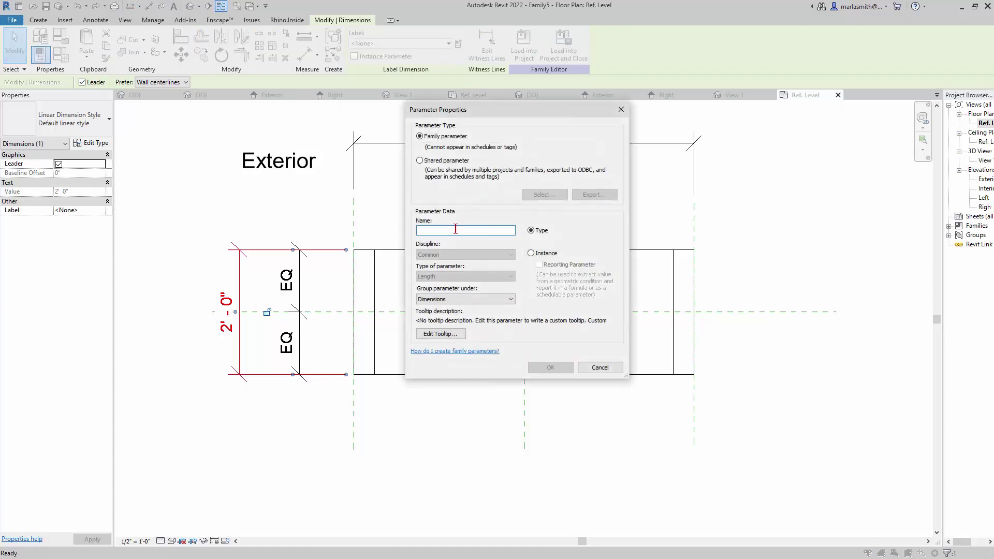
text(fr)
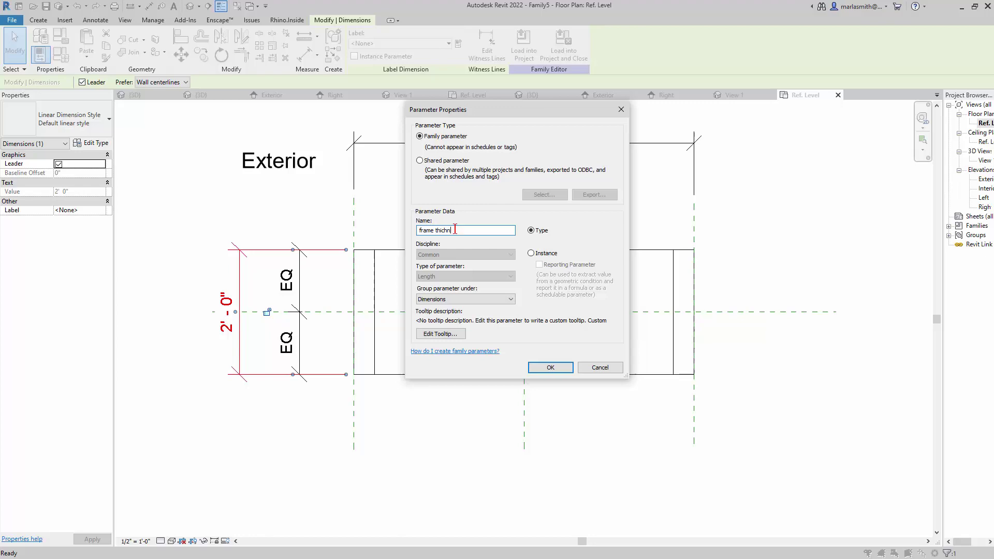
text(ame thickness)
key(Return)
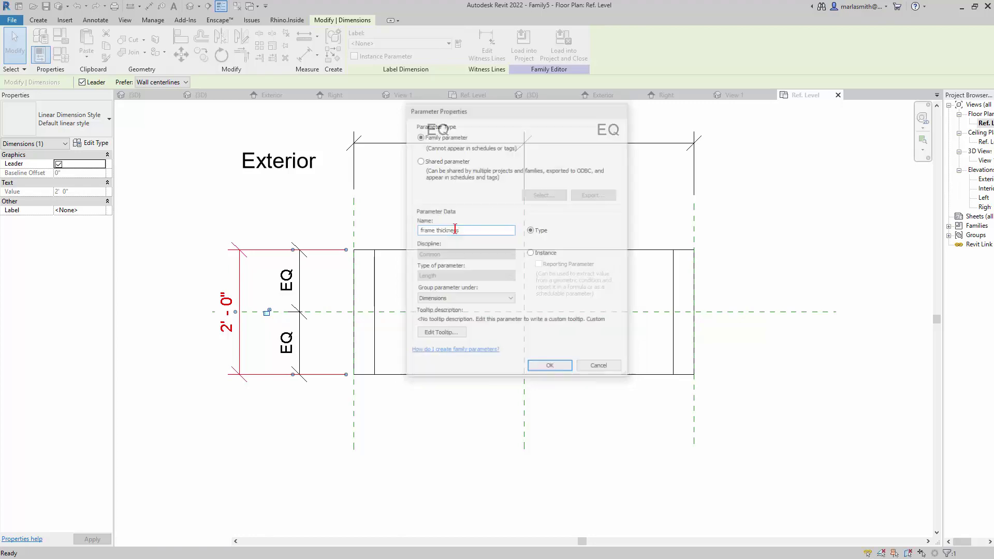
Set the frame thickness parameter to 6" in the family types and return to the Exterior elevation.
click(65, 60)
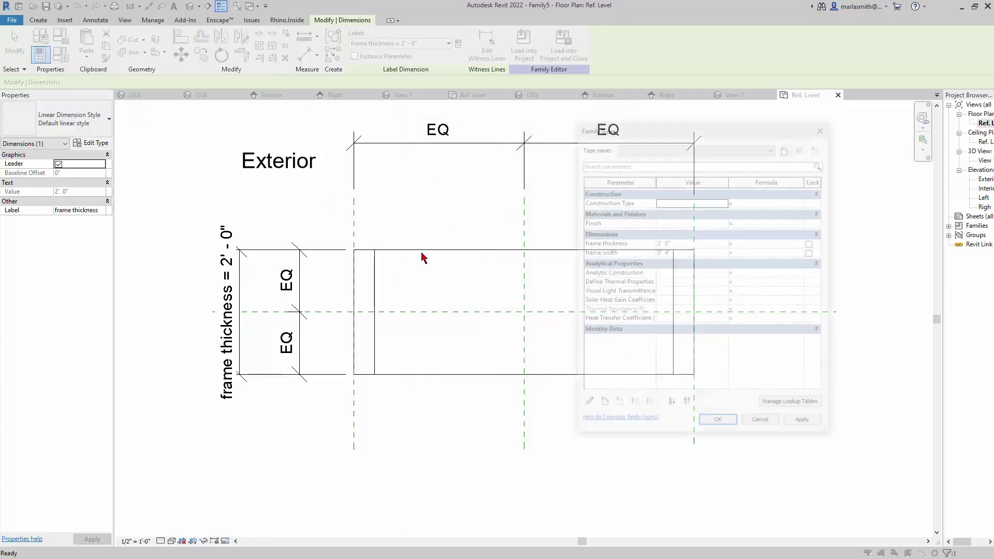
click(692, 247)
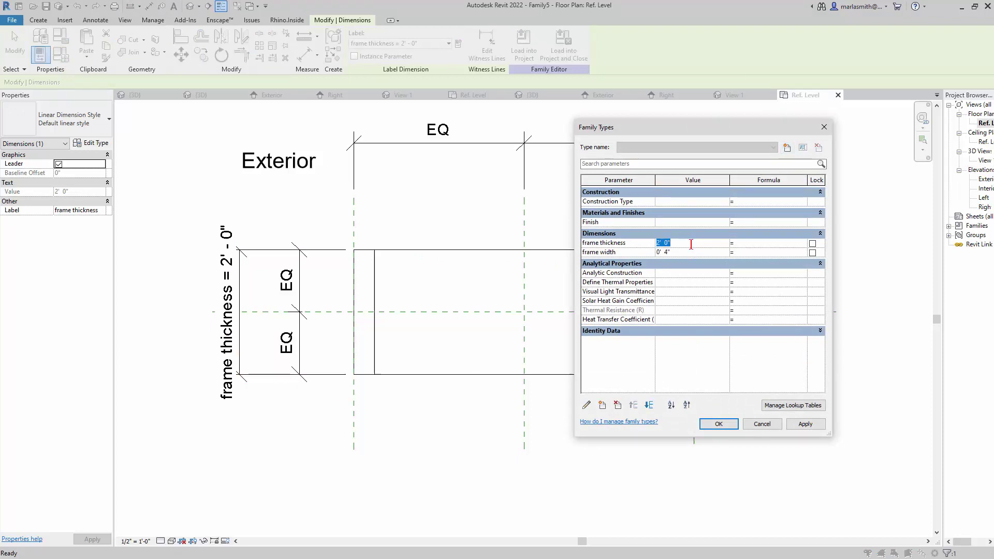
text(6)
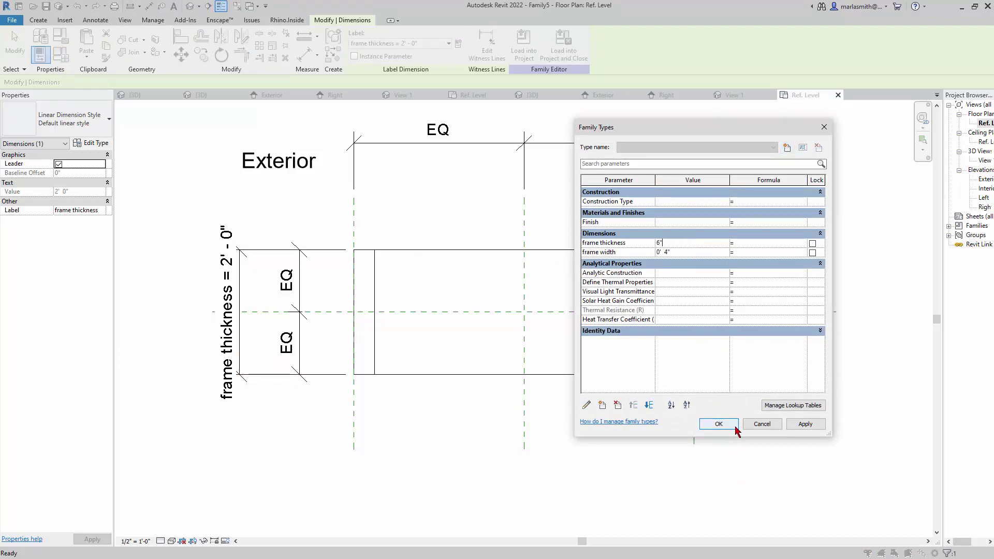
click(718, 426)
click(648, 456)
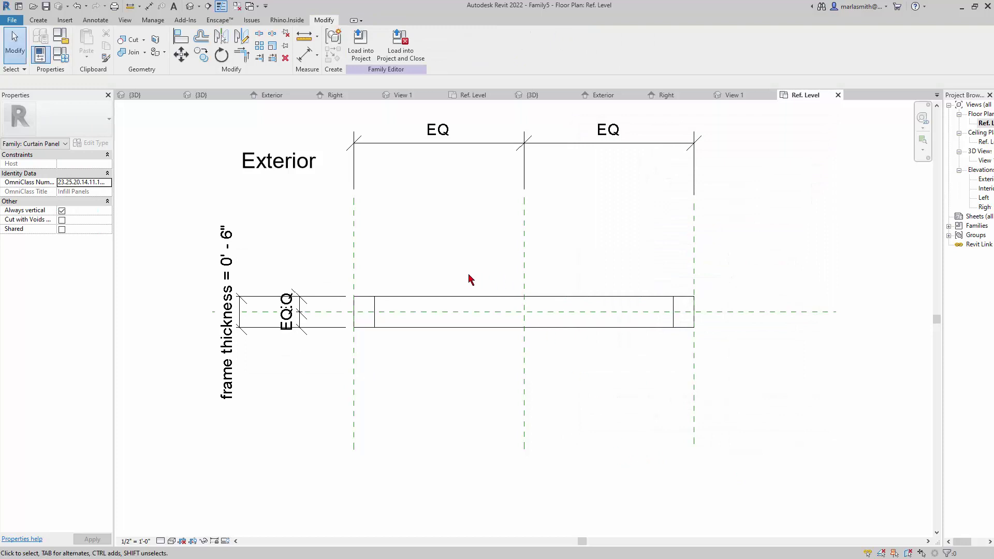
scroll(469, 278, up, 2)
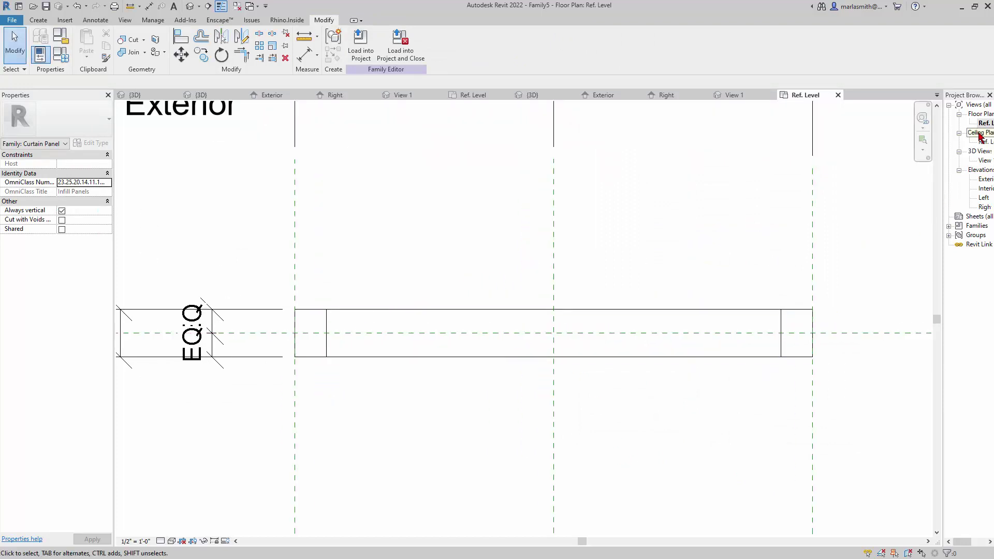
double_click(985, 179)
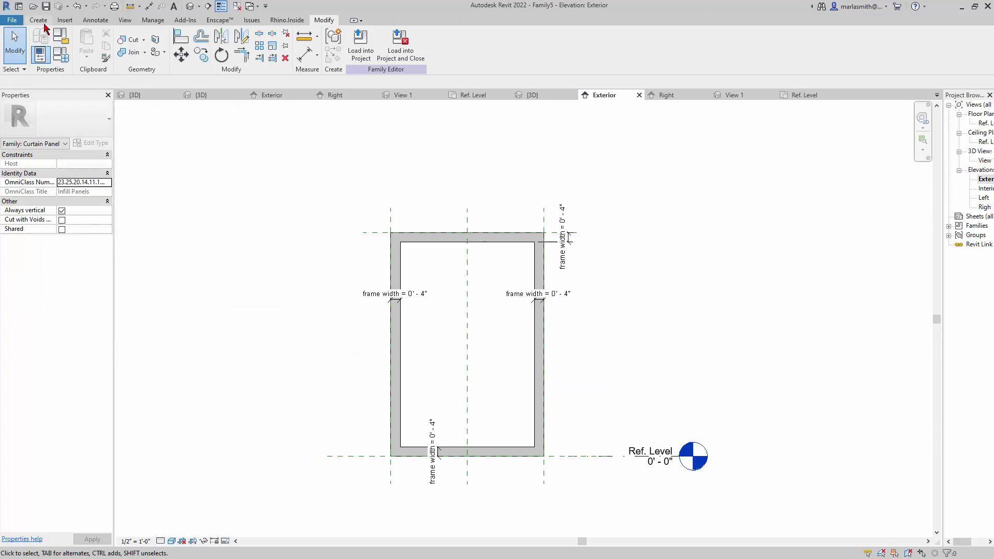
Create a solid extrusion from a rectangle about 3'-7" by 6'-0" sketched inside the frame opening, and finish the sketch.
click(39, 20)
click(90, 43)
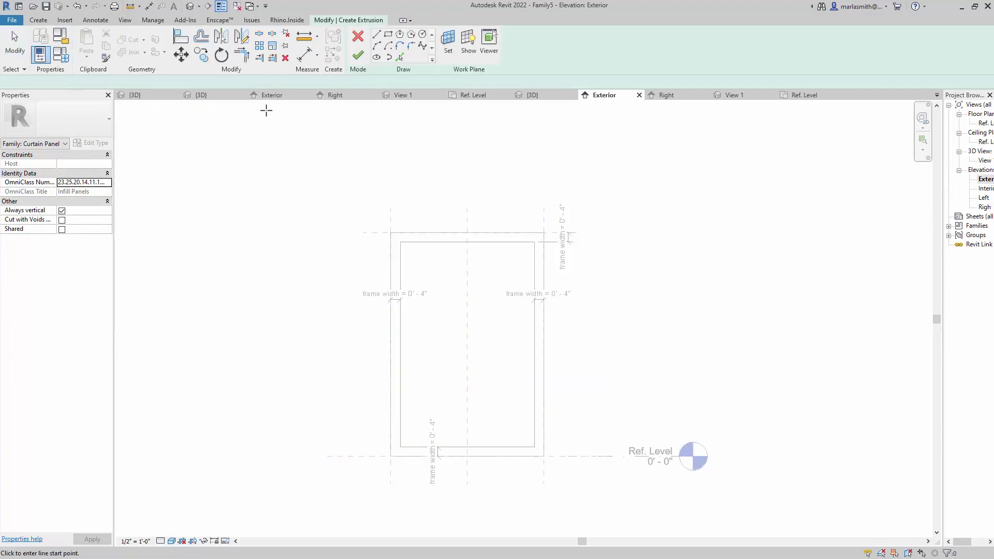
click(387, 35)
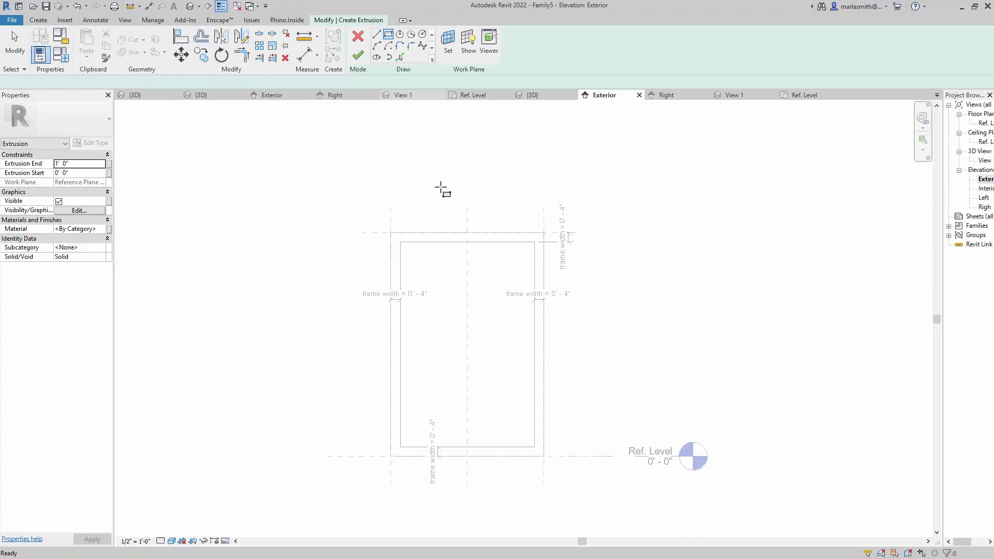
click(417, 256)
click(518, 424)
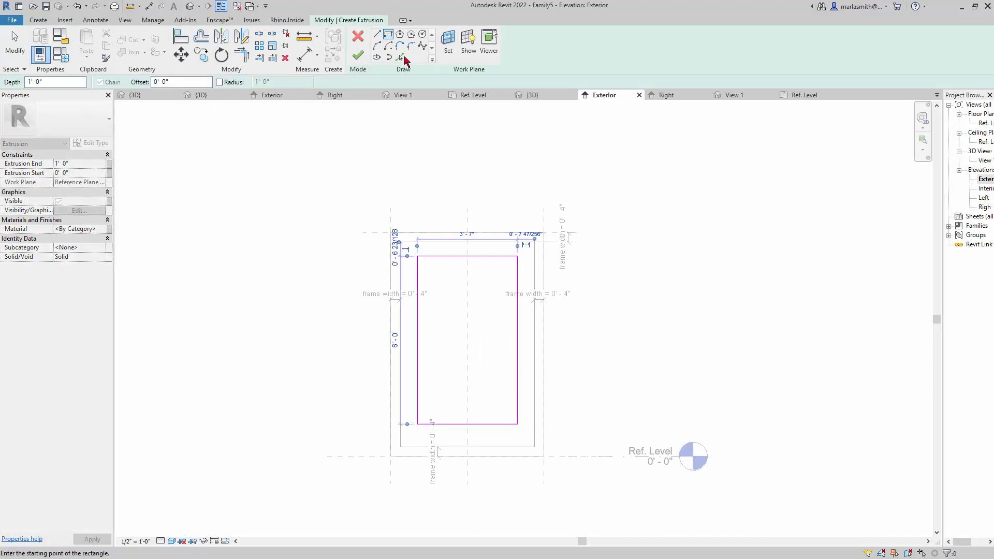
click(357, 59)
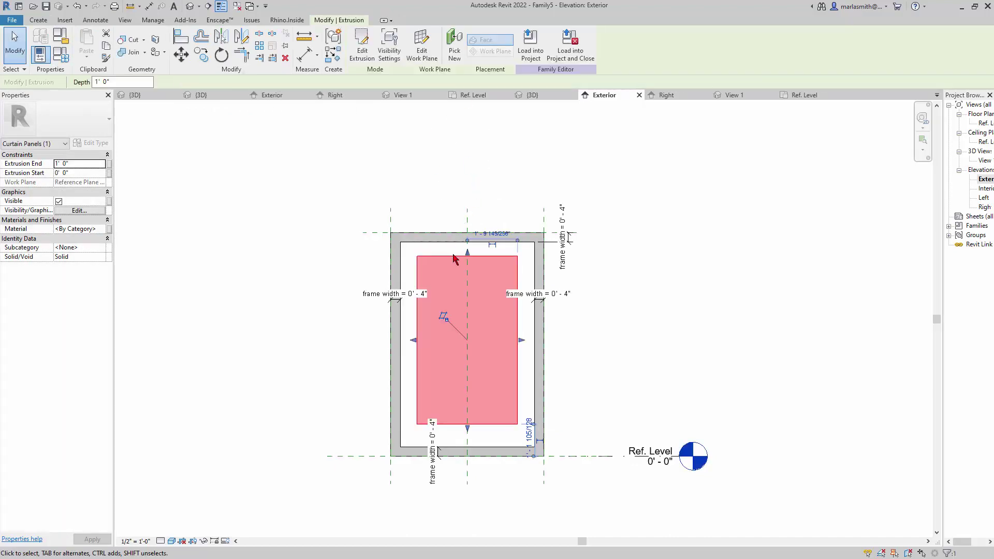
Stretch the inner extrusion's top and left edges to the frame's inner edges and lock both alignments.
scroll(477, 262, up, 3)
drag(476, 262, 474, 230)
click(490, 215)
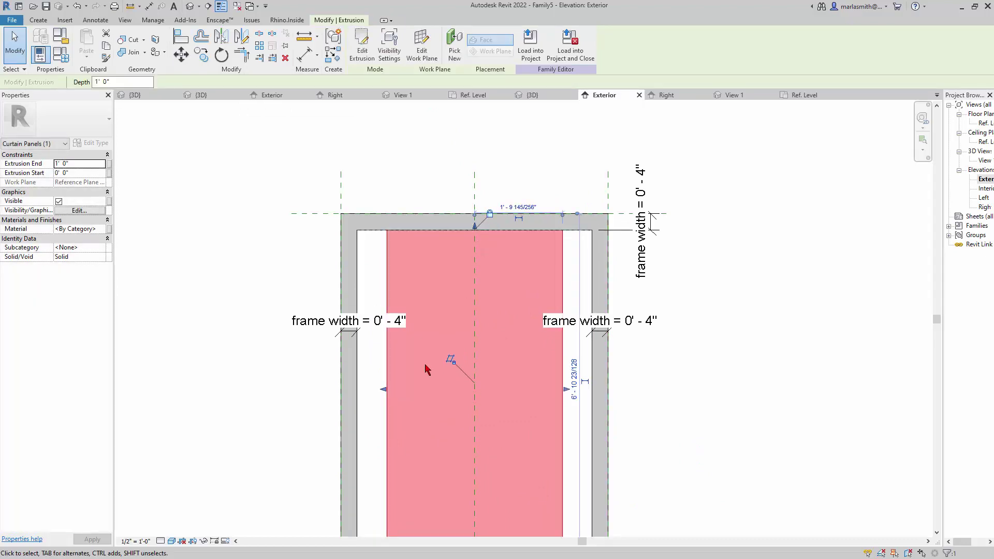
drag(384, 390, 356, 391)
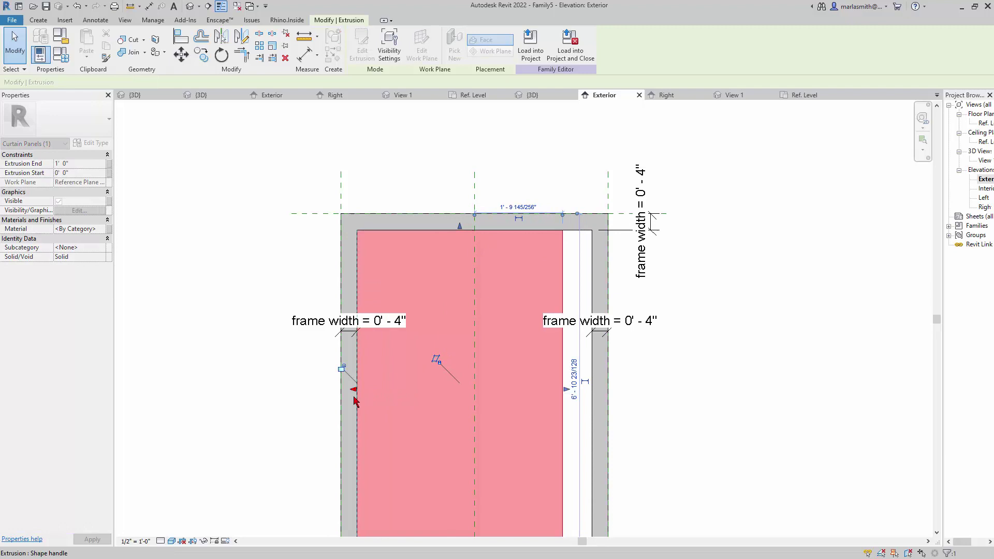
click(343, 368)
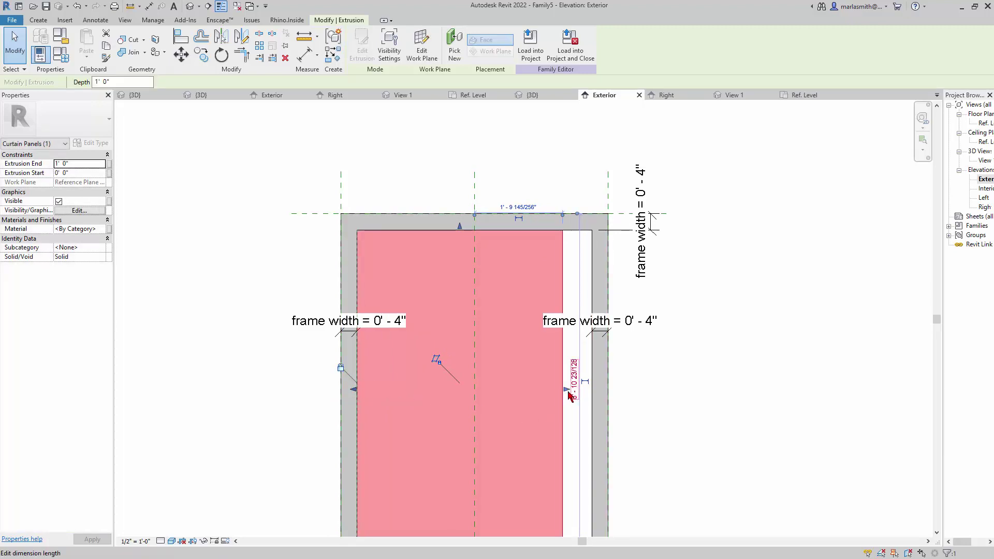
Stretch the inner extrusion's right edge to the frame's inner edge and lock the alignment.
drag(568, 395, 592, 390)
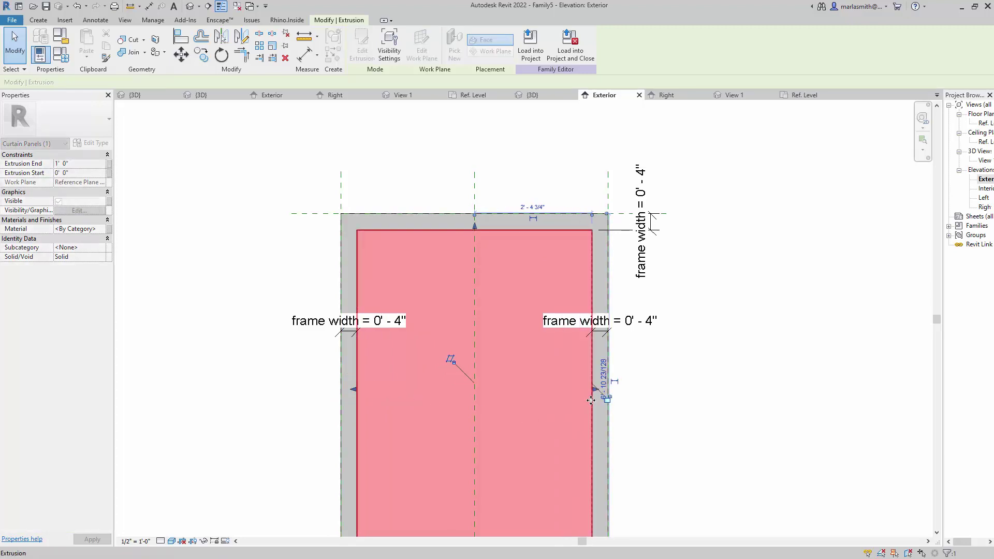
click(604, 396)
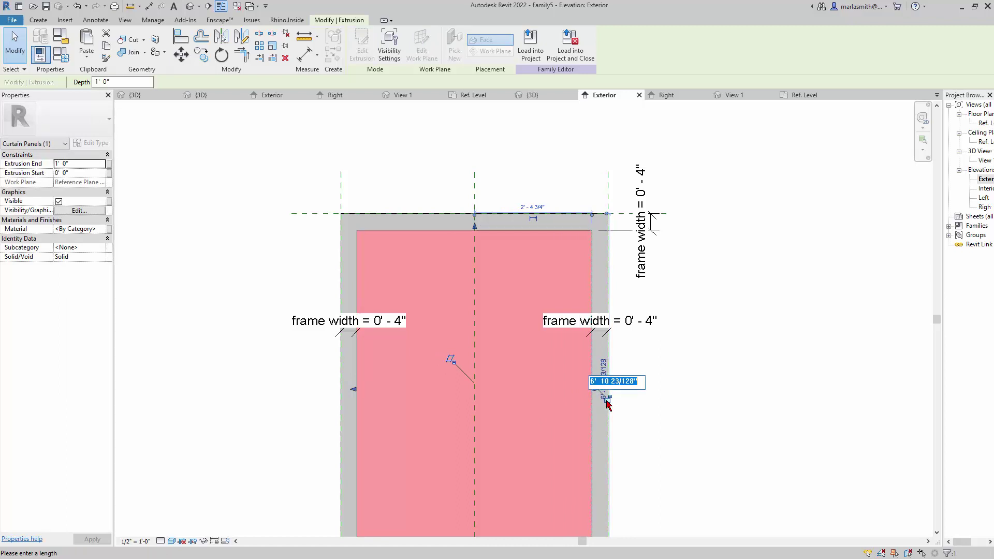
scroll(613, 407, up, 5)
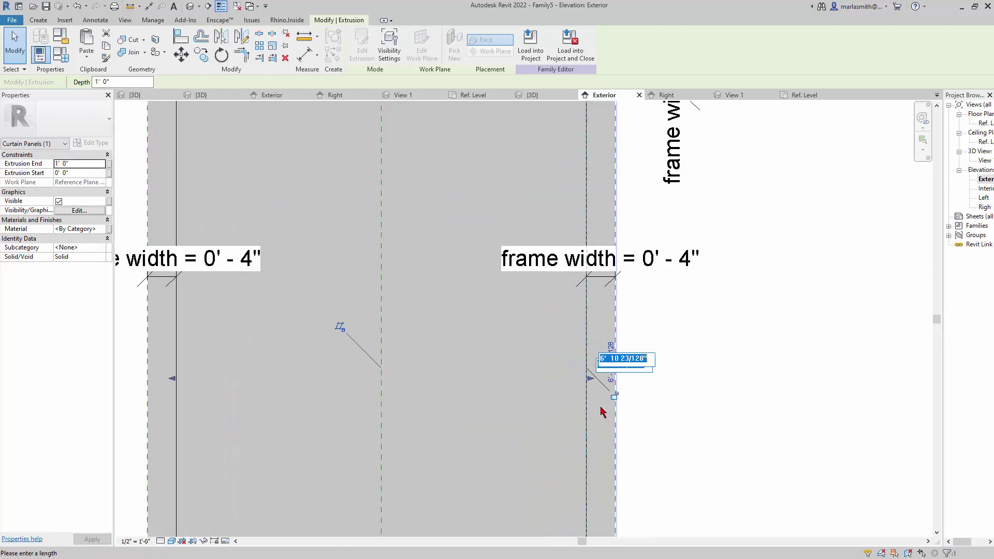
key(Return)
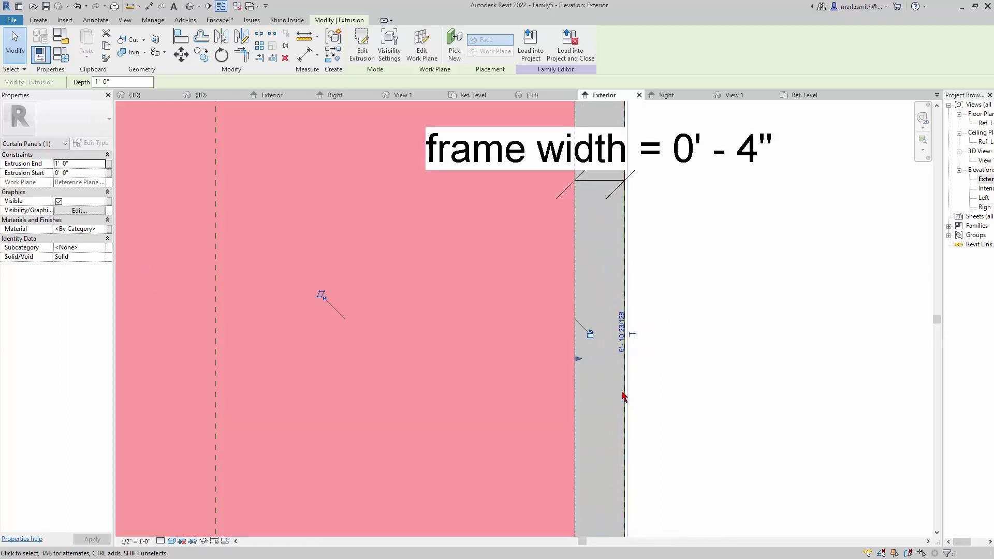
scroll(527, 281, down, 7)
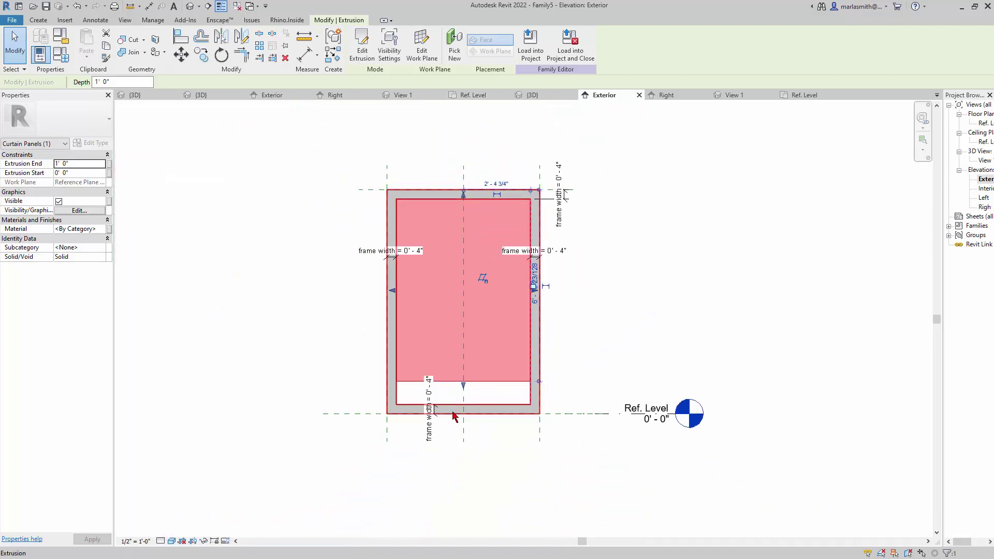
Stretch the inner extrusion's bottom edge to the frame's inner sill edge, lock the alignment and deselect the extrusion.
scroll(470, 388, up, 3)
scroll(471, 388, up, 2)
drag(477, 358, 481, 406)
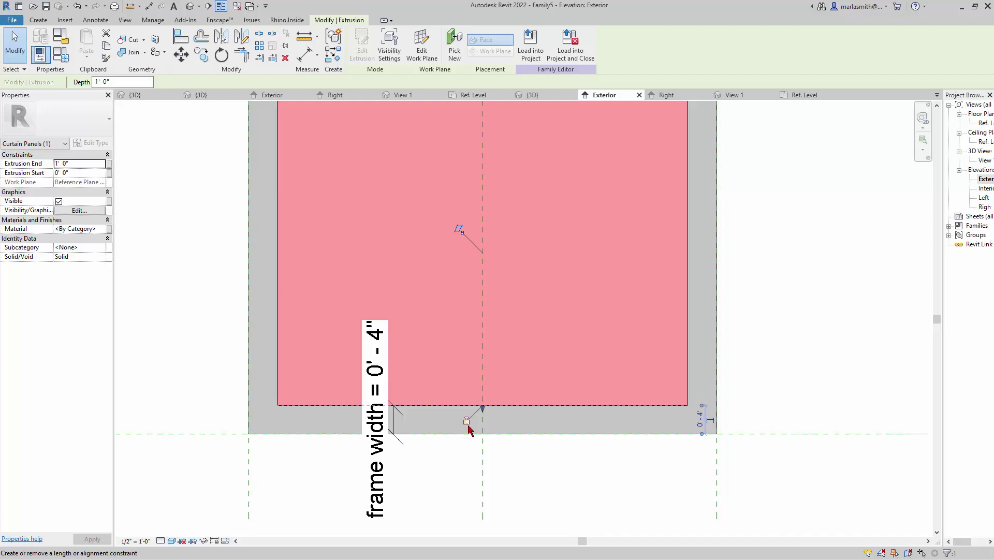
scroll(463, 469, down, 5)
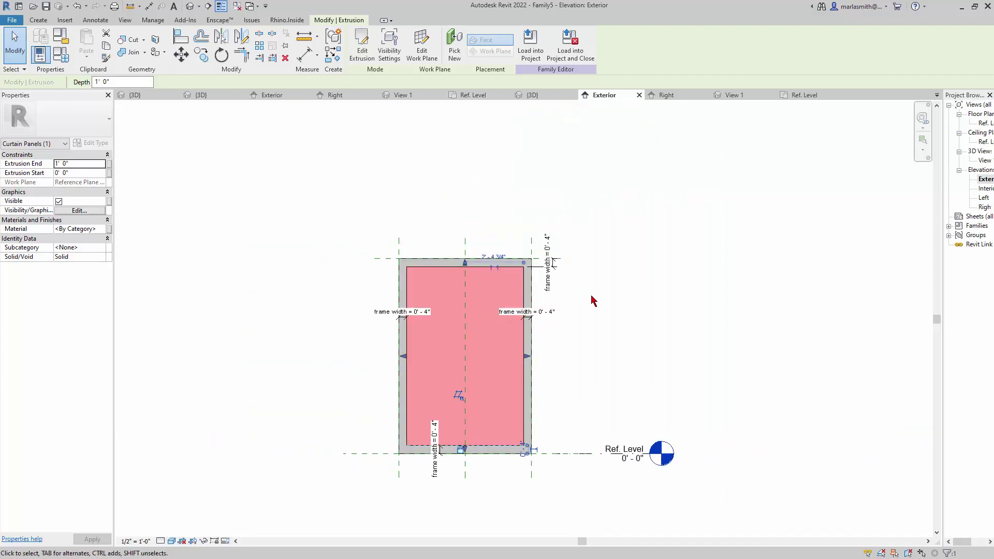
click(555, 292)
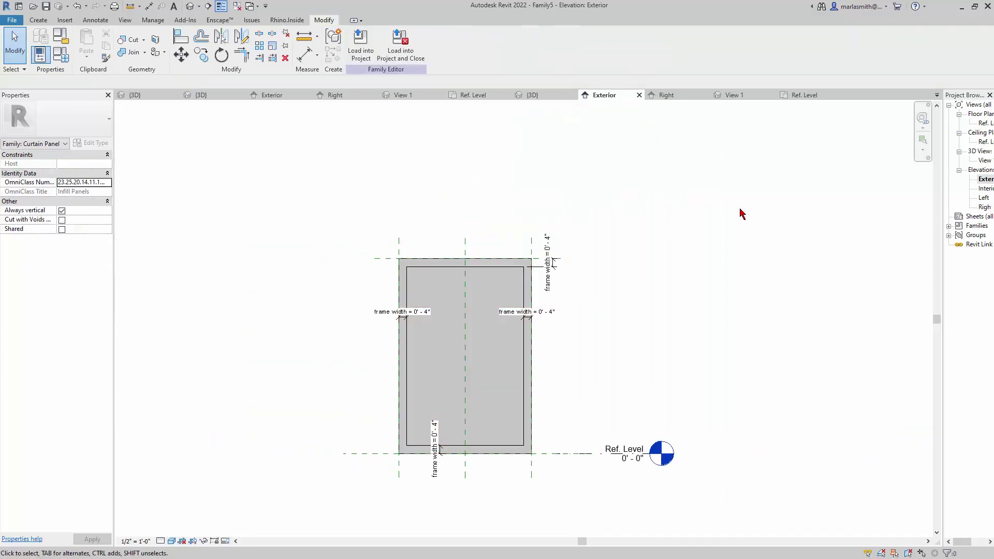
In the Ref. Level floor plan, stretch the inner extrusion's exterior face about 10" beyond the horizontal reference plane.
double_click(984, 122)
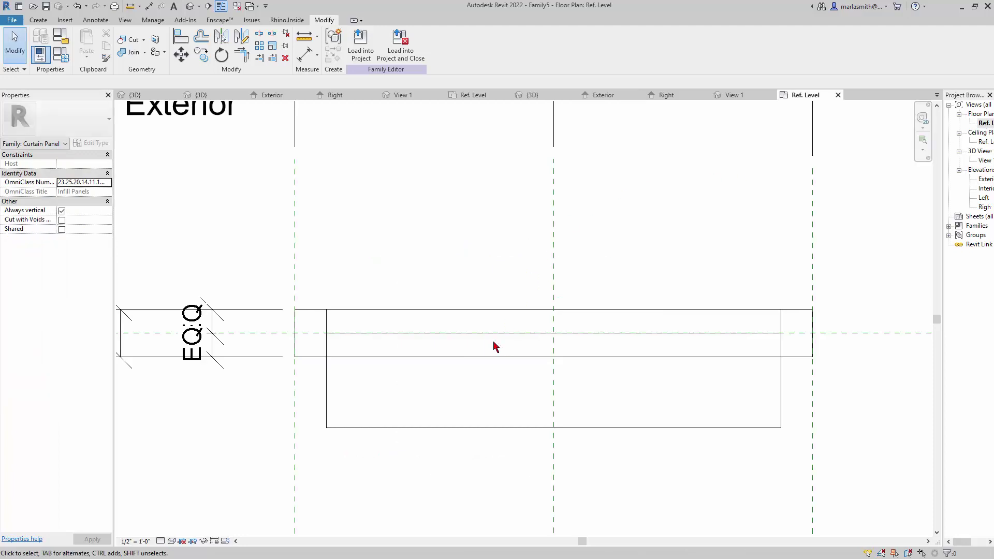
click(465, 429)
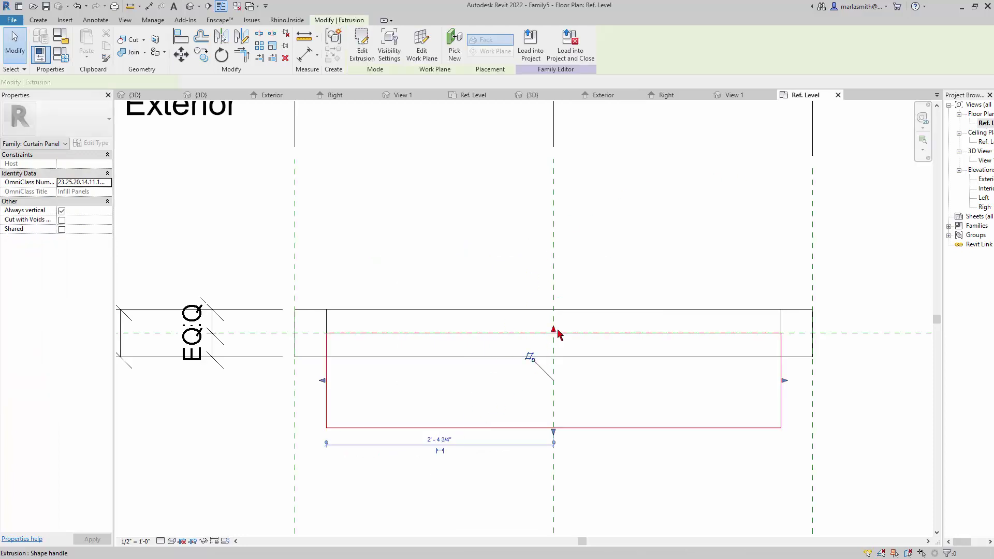
drag(557, 288, 555, 255)
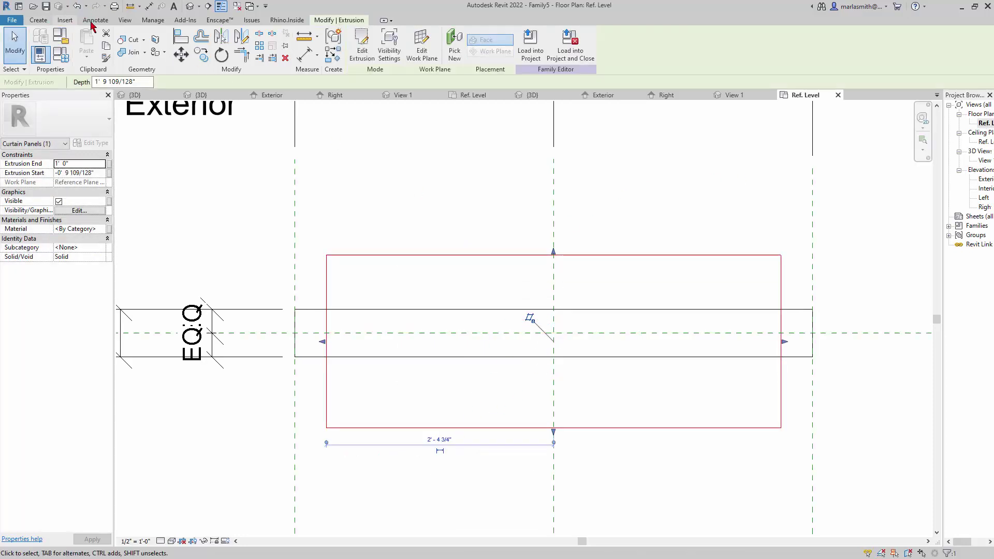
Dimension the inner extrusion's exterior face, horizontal reference plane and interior face in one string right of the frame, and make the segments equal.
click(96, 20)
click(42, 42)
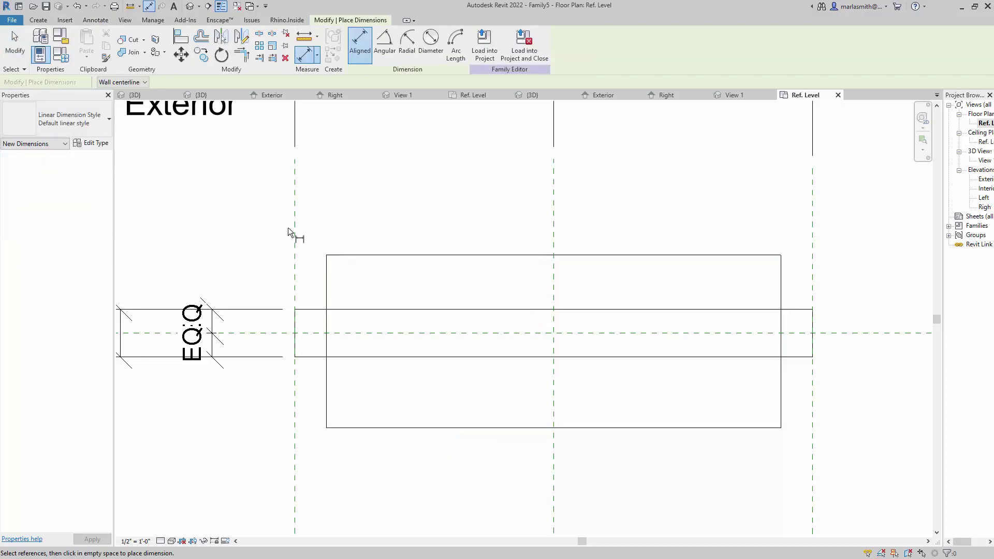
scroll(492, 242, down, 1)
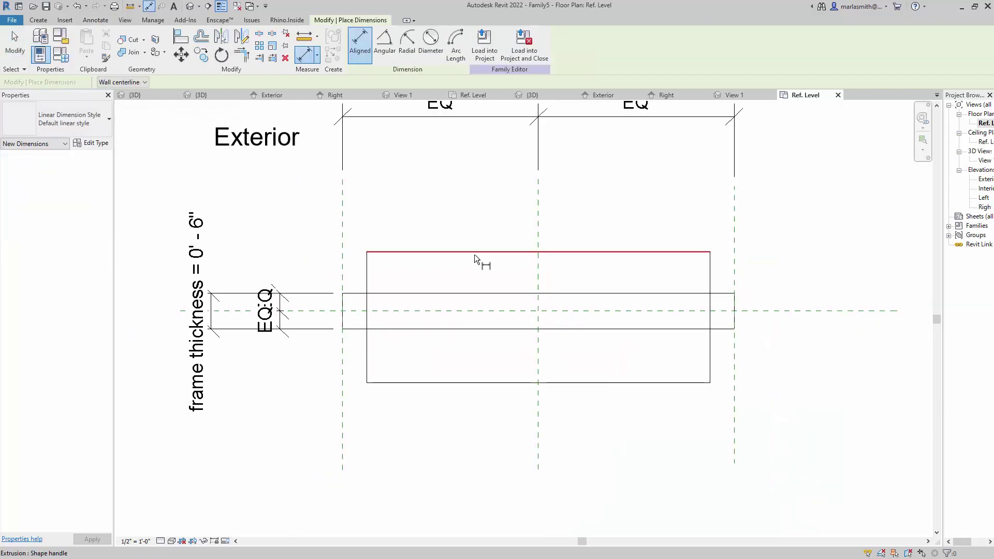
click(474, 253)
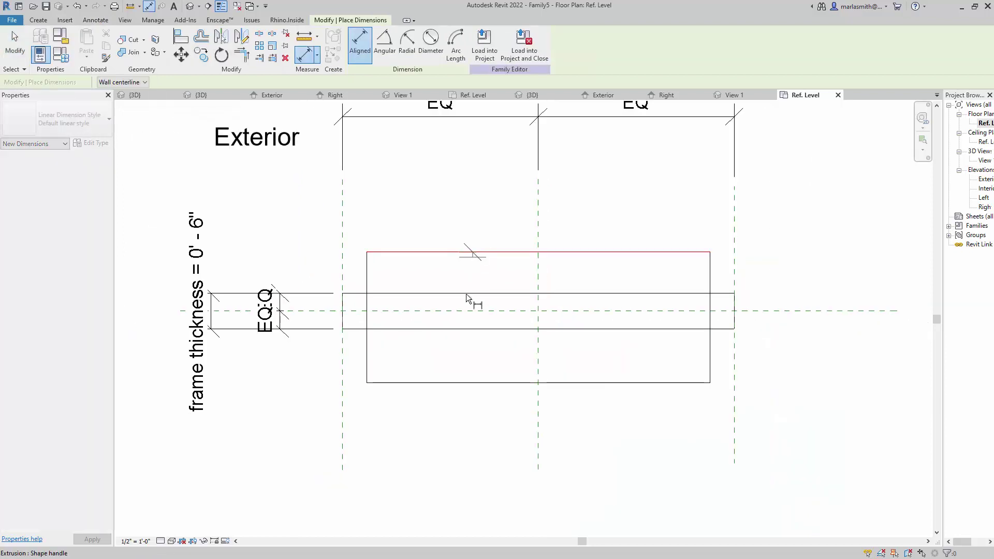
click(466, 384)
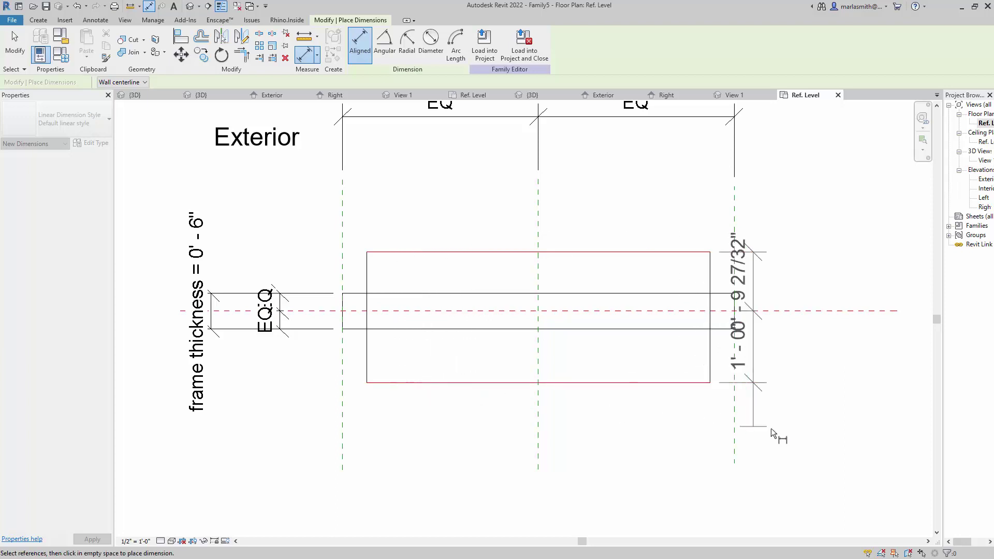
click(788, 430)
click(862, 318)
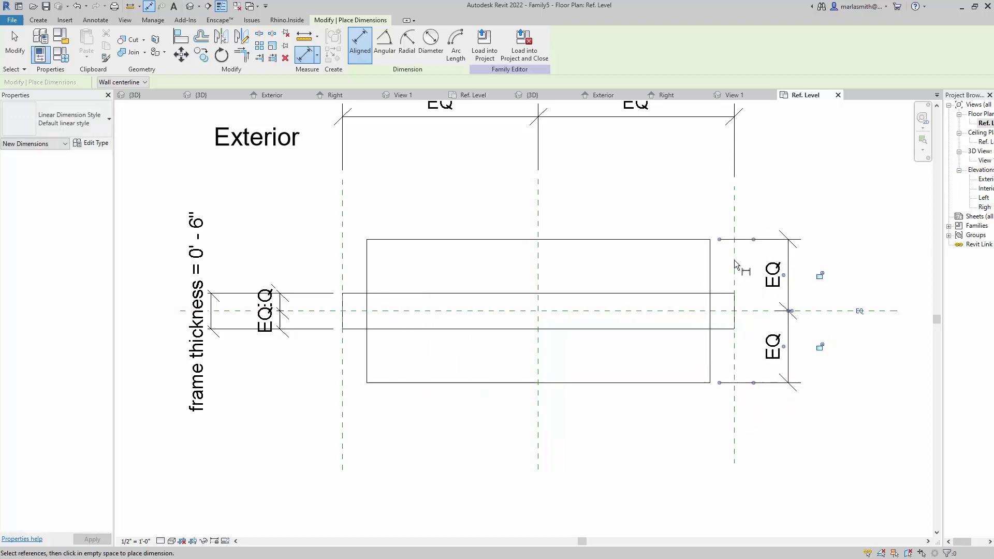
Add an overall dimension between the inner extrusion's exterior and interior faces, outside the equality dimension, and end dimensioning.
click(681, 382)
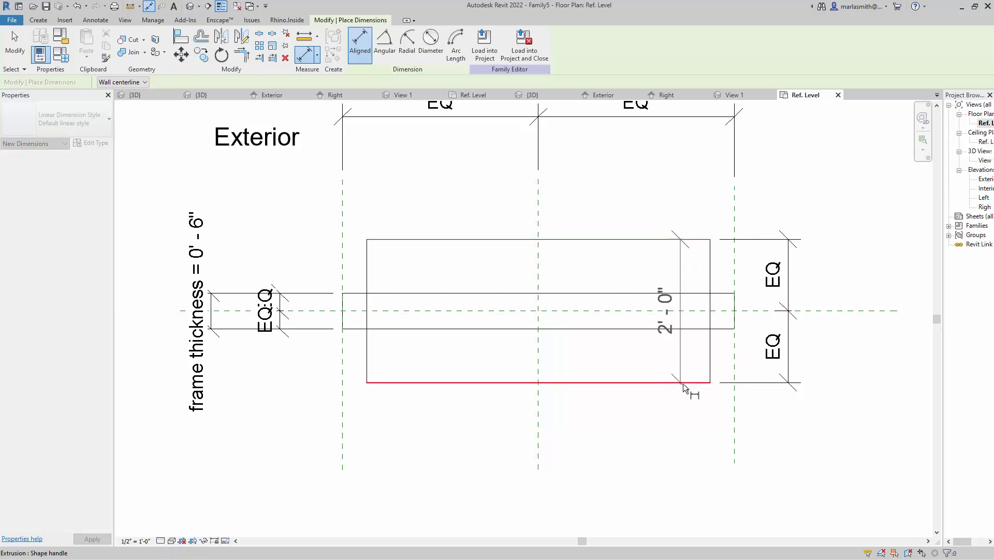
click(844, 399)
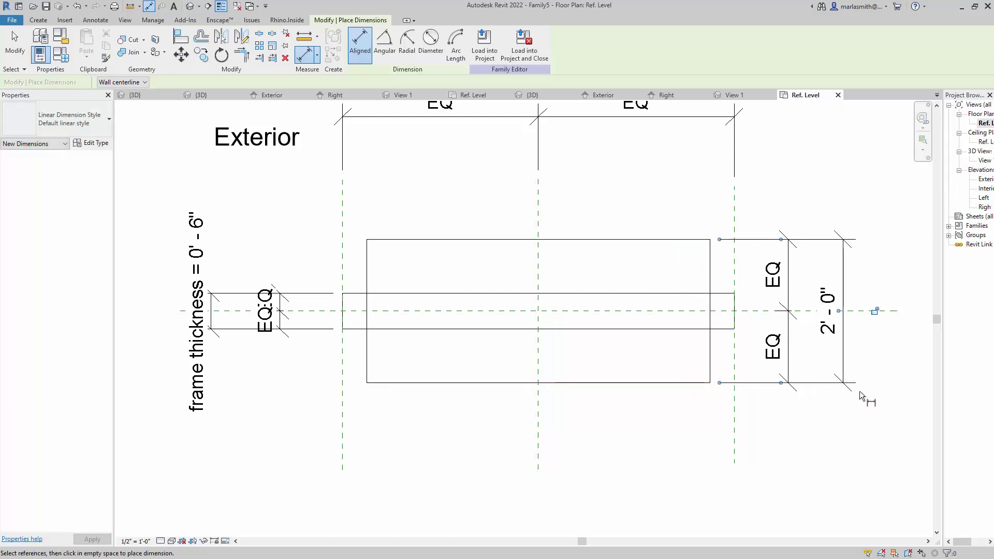
key(Escape)
key(Escape)
Label the inner extrusion's overall depth dimension with a new family type parameter named "glass thickness".
click(847, 344)
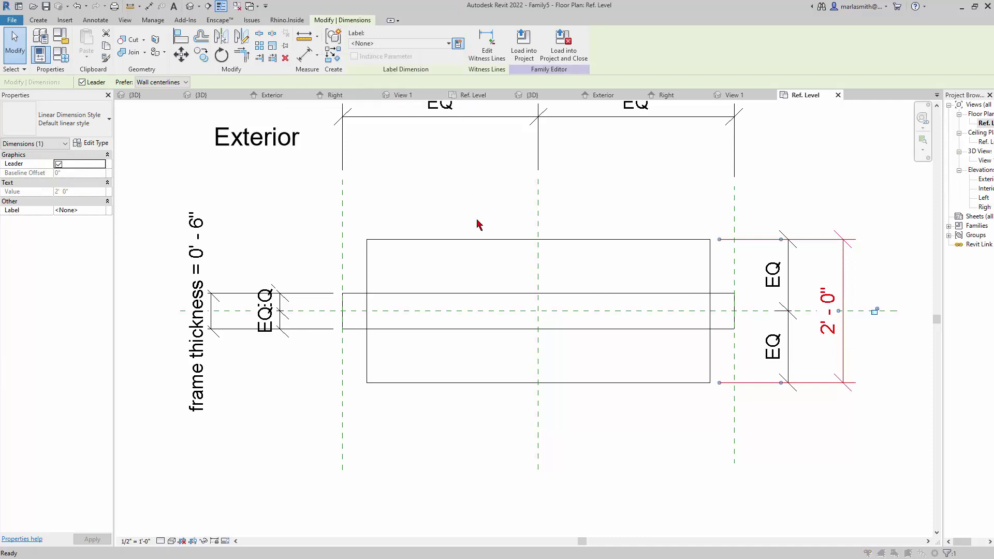
text(glass thickness)
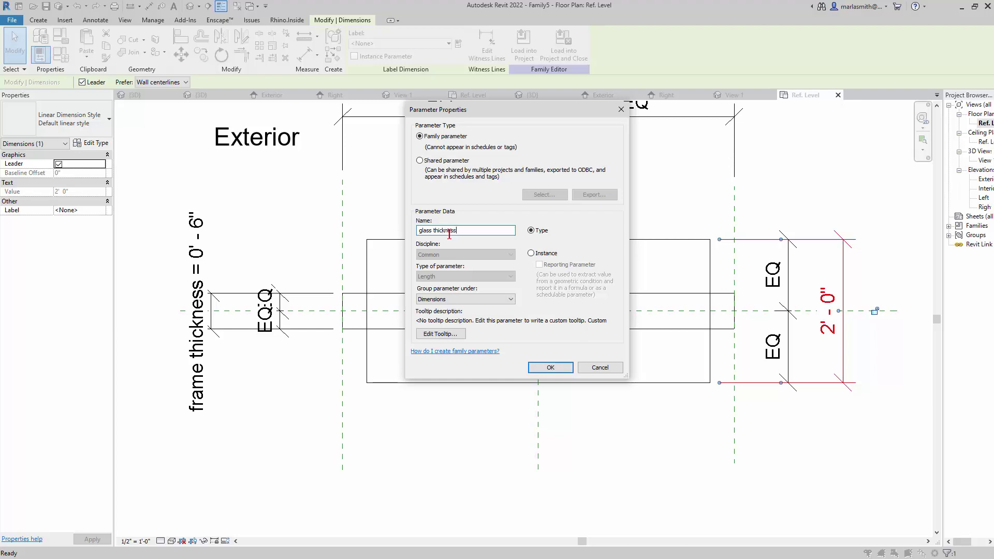
key(Return)
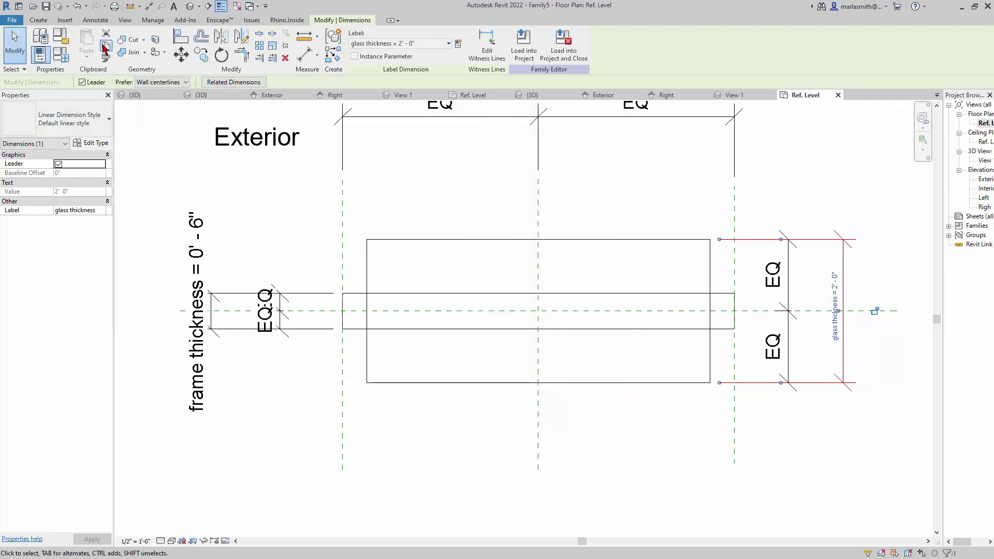
Set the glass thickness parameter to 1/4" in the family types and apply it.
click(67, 60)
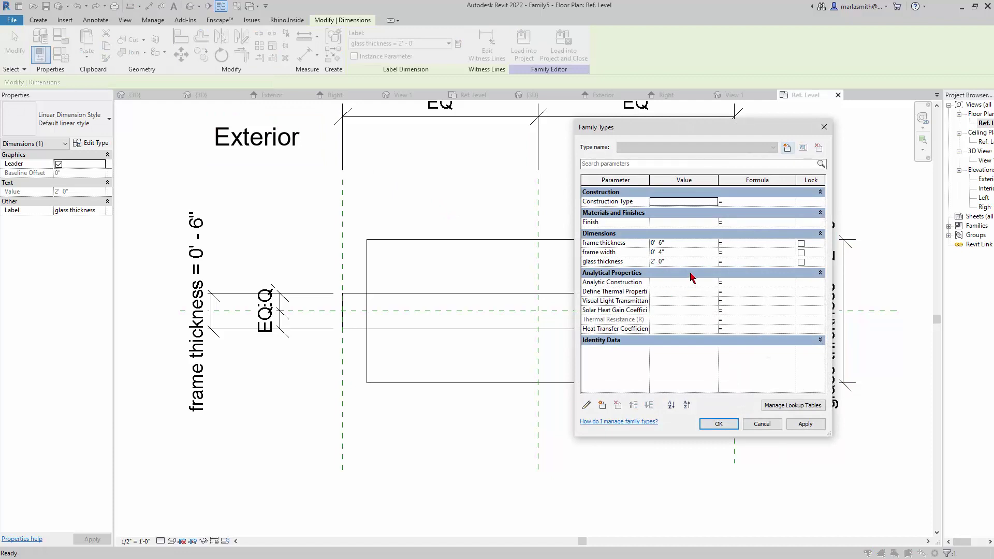
click(688, 262)
text(1/4)
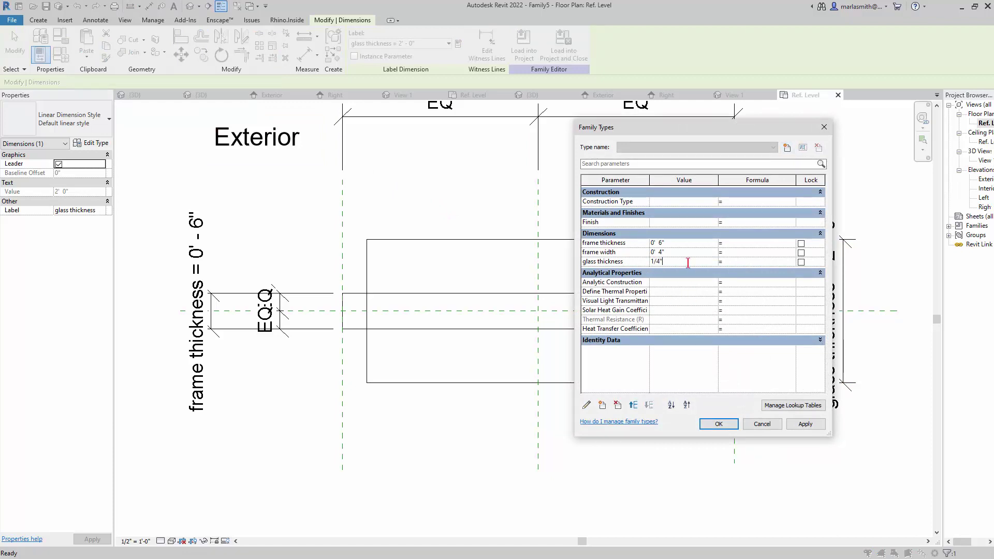
click(719, 424)
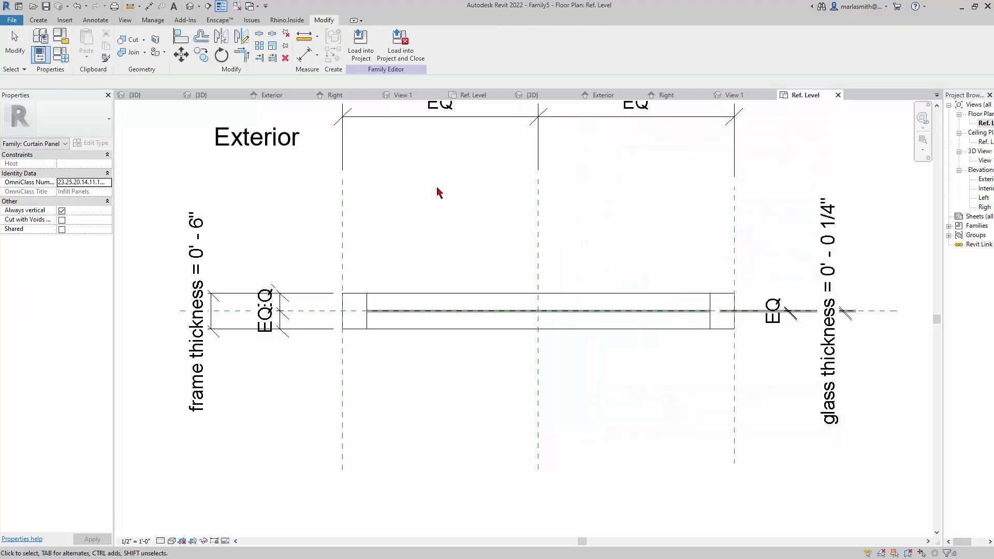
In the default 3D view, associate the frame extrusion's material with a new family type parameter named "frame mat".
click(190, 7)
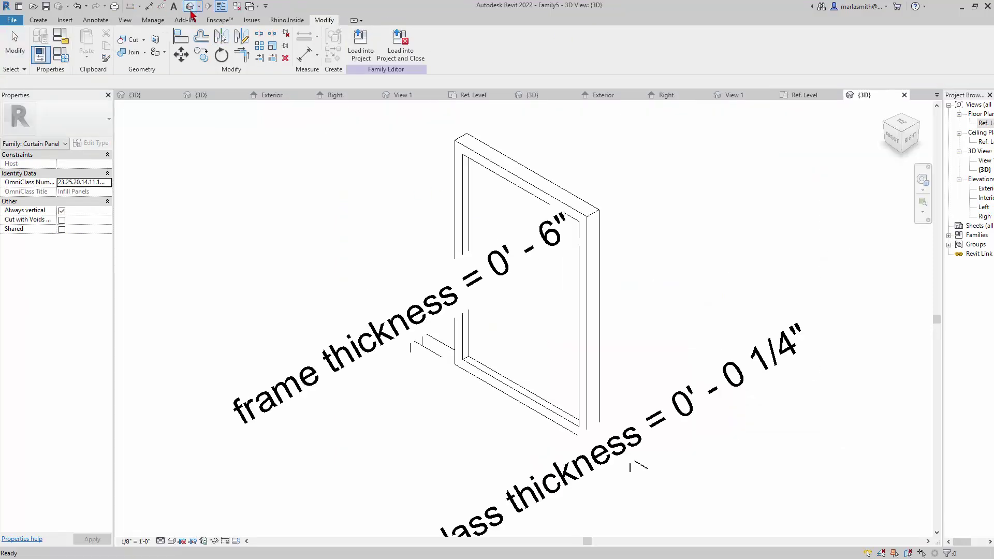
click(509, 397)
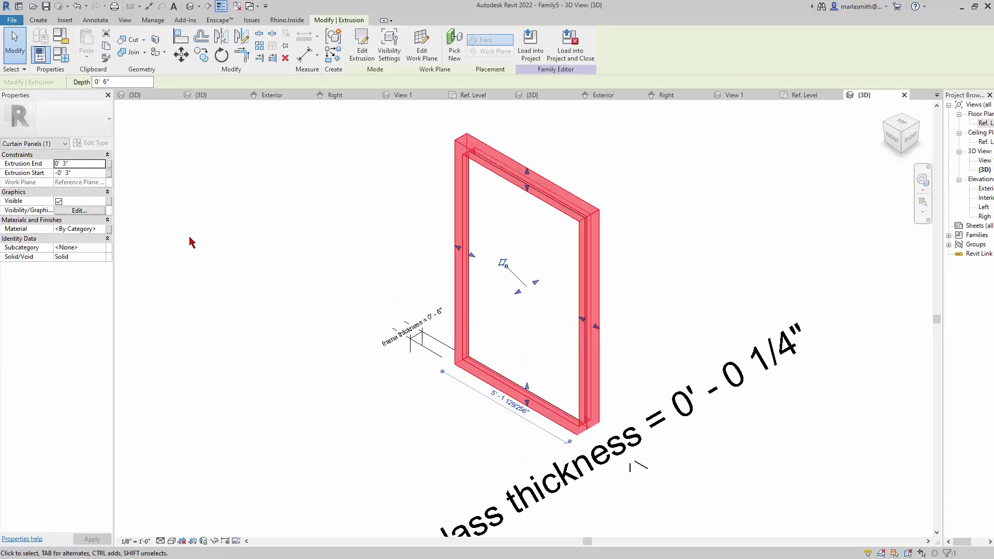
click(109, 232)
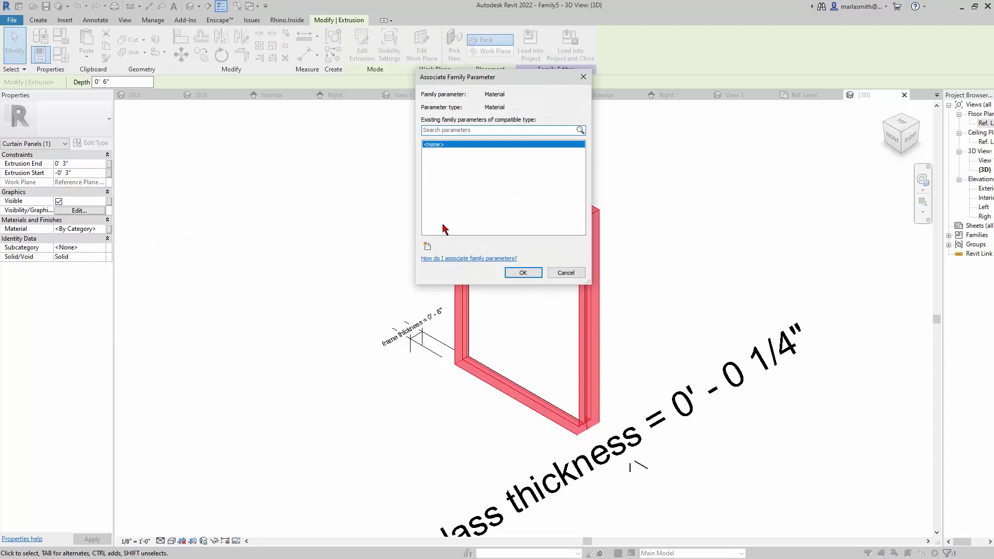
click(427, 246)
text(f)
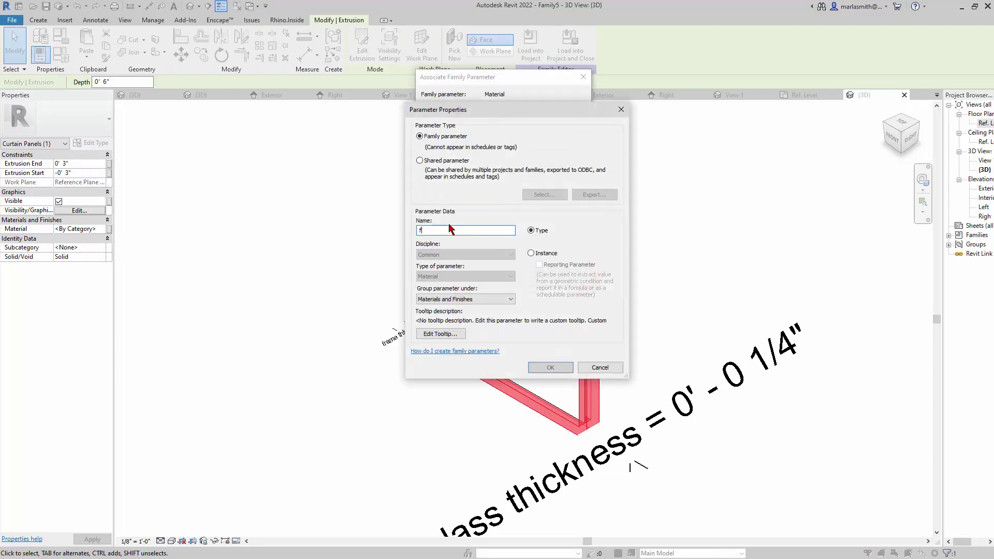
text(rame mat)
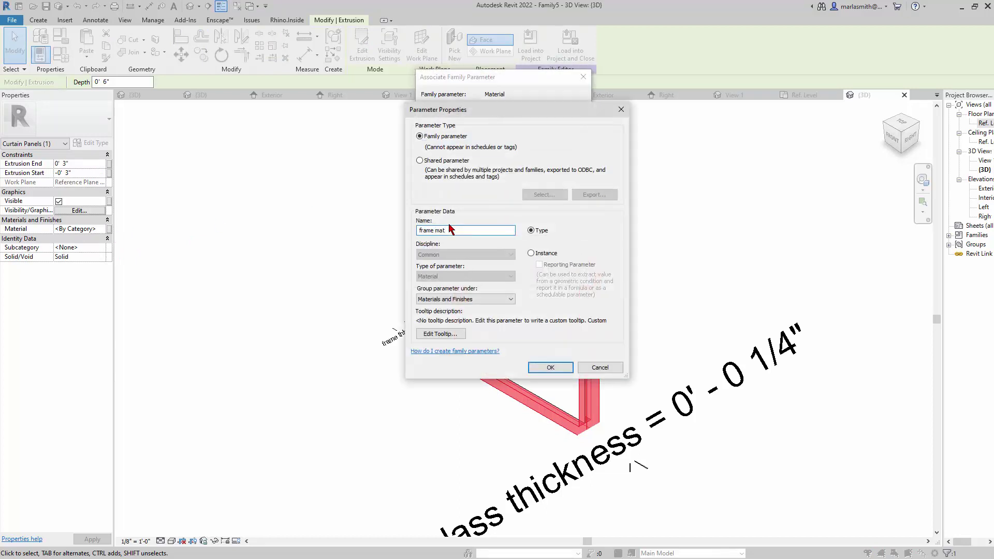
click(551, 367)
click(524, 273)
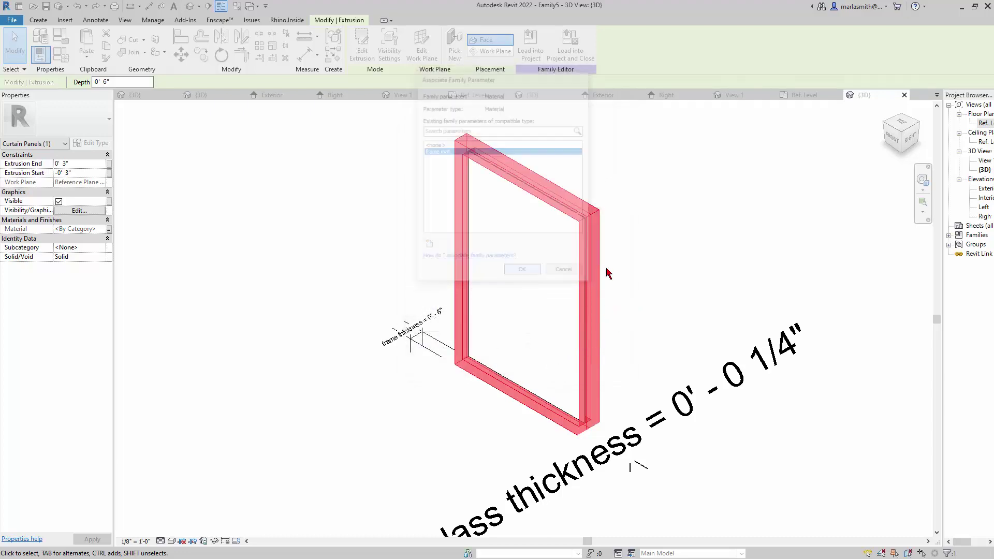
click(642, 262)
Associate the inner glass extrusion's material with a new family type parameter named "panel mat".
click(471, 216)
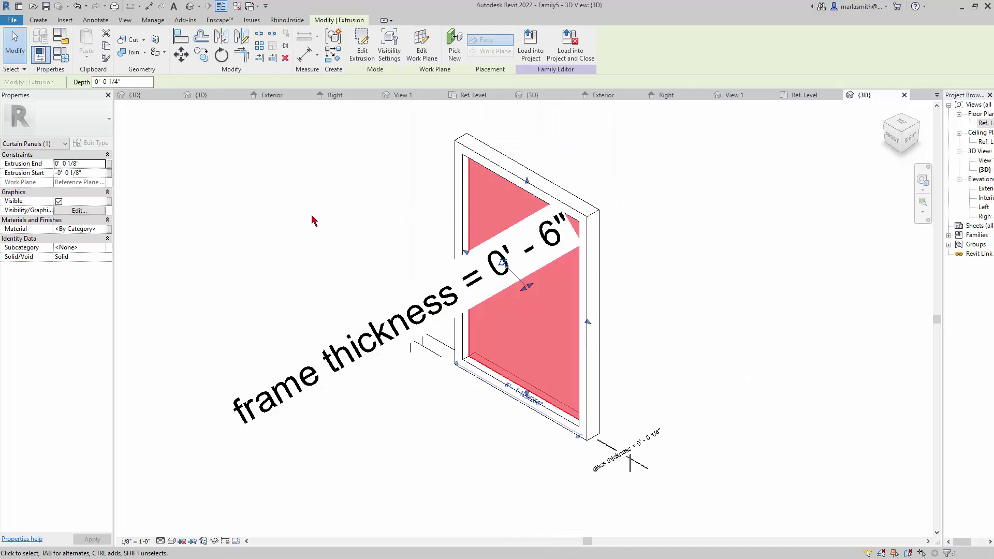
click(110, 230)
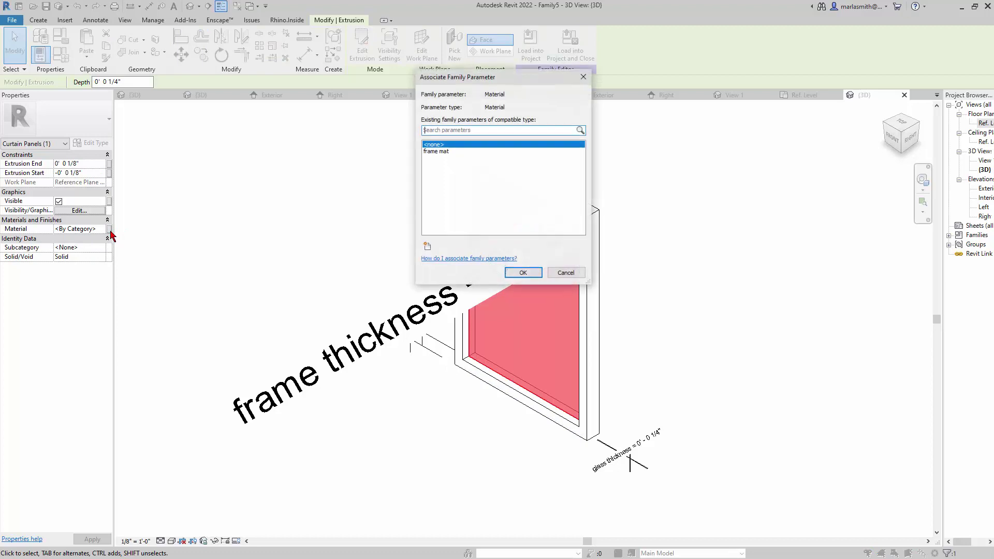
click(427, 246)
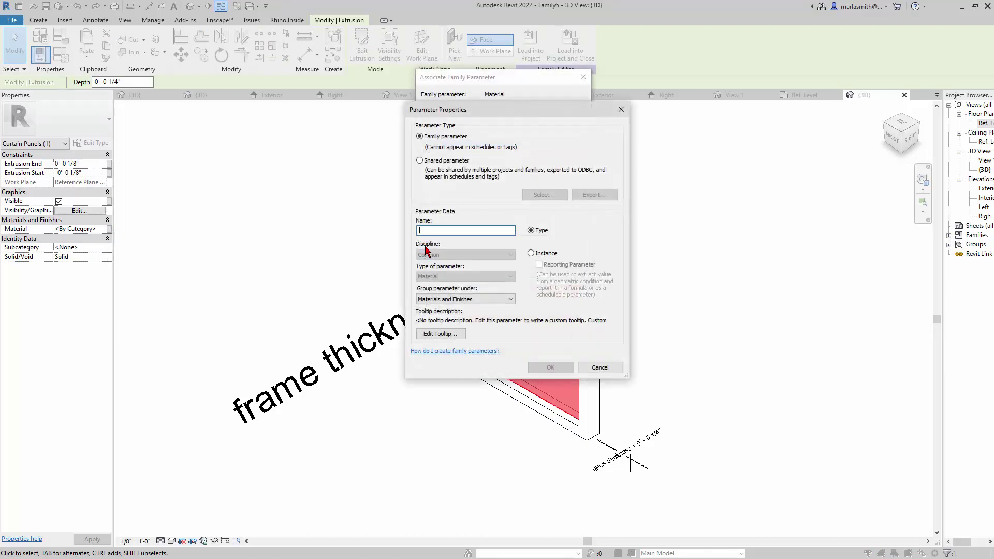
text(panel mat)
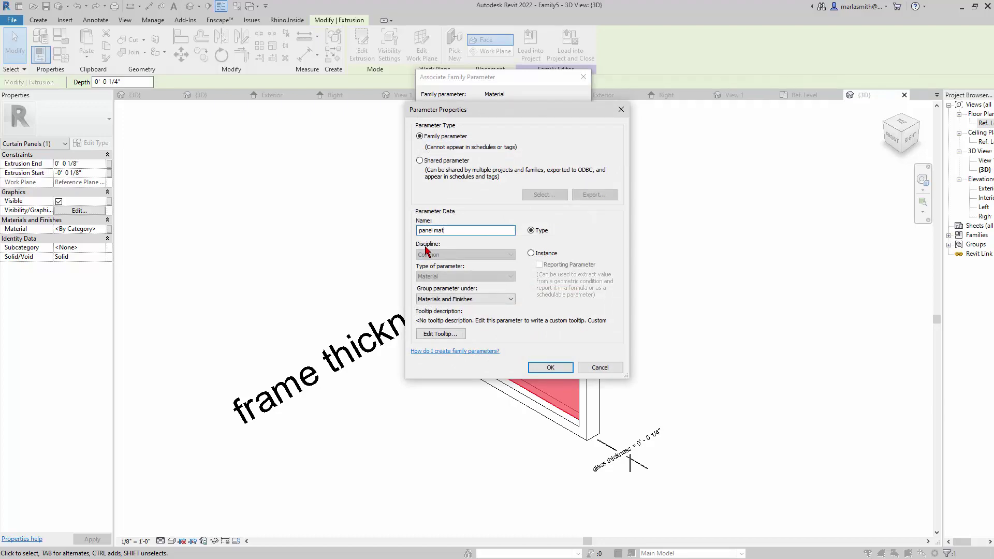
click(551, 367)
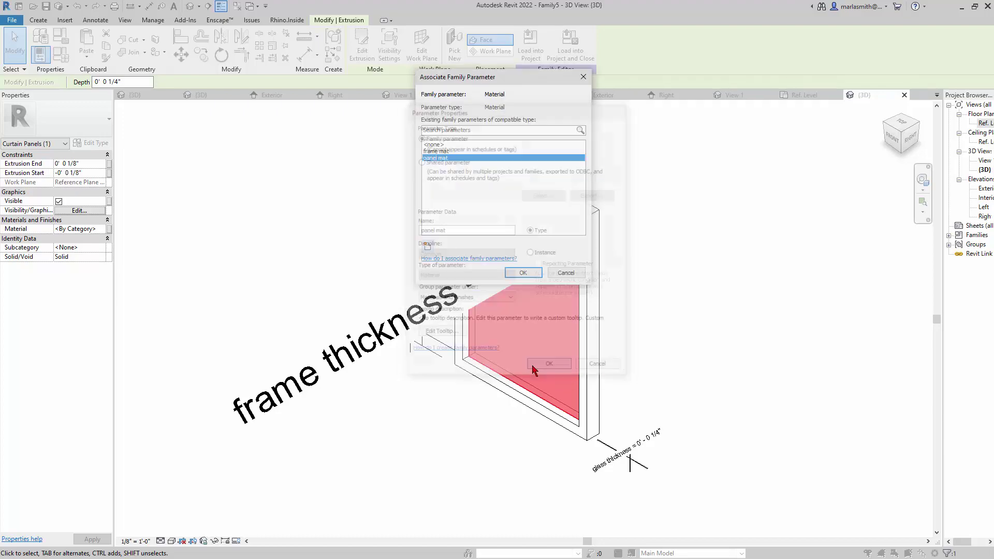
click(529, 332)
click(280, 228)
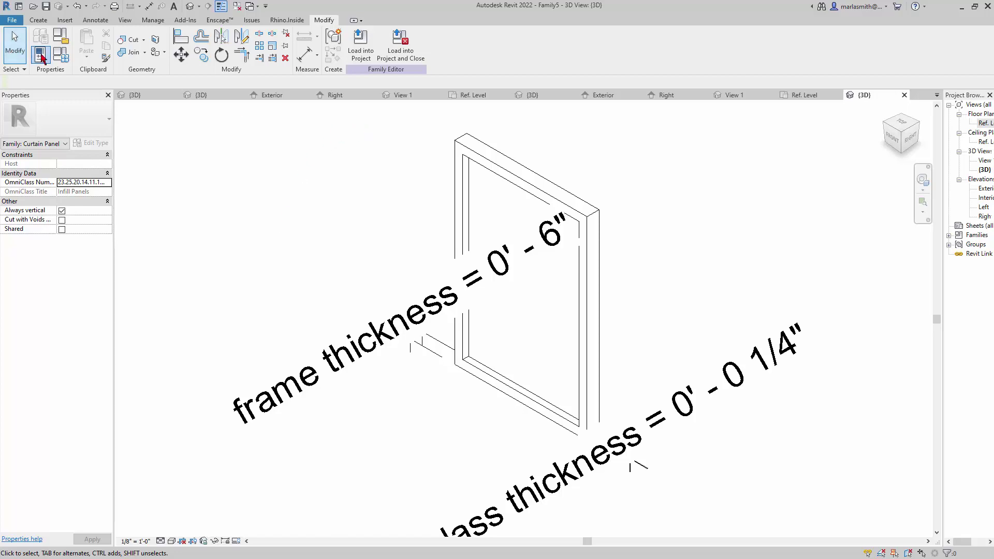
In the family types, find Metal in the material library by searching "steel", add it to the document, and assign it to frame mat.
click(61, 54)
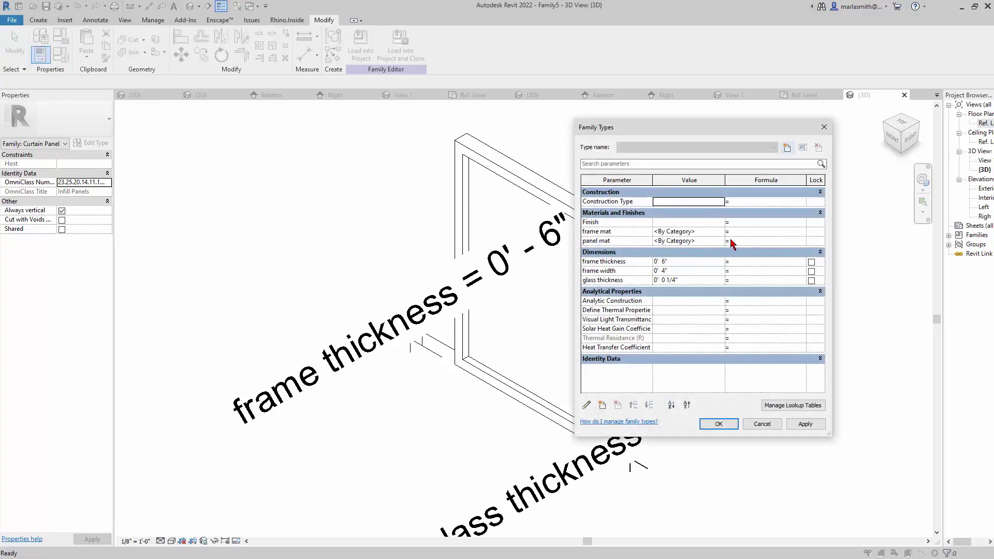
click(722, 233)
click(723, 233)
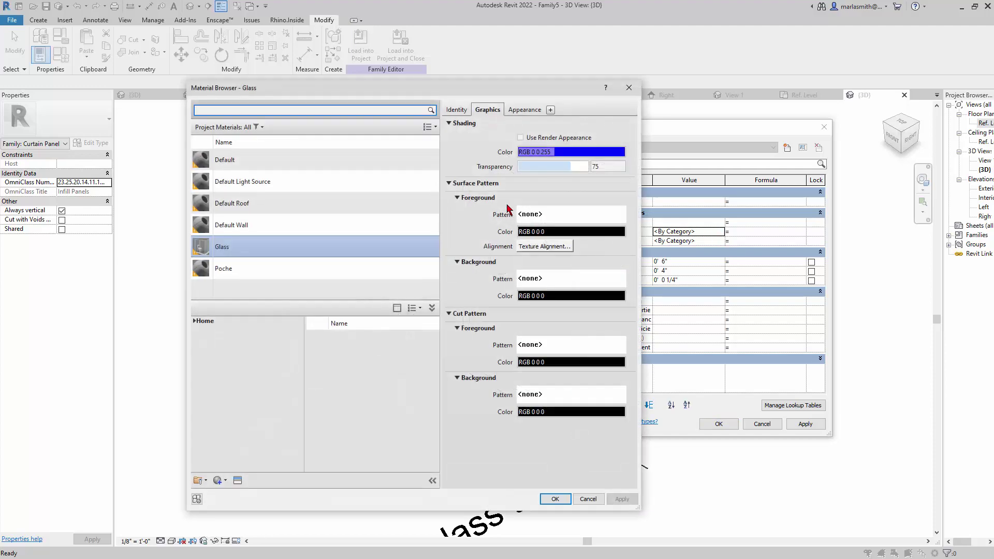
click(314, 111)
text(steel)
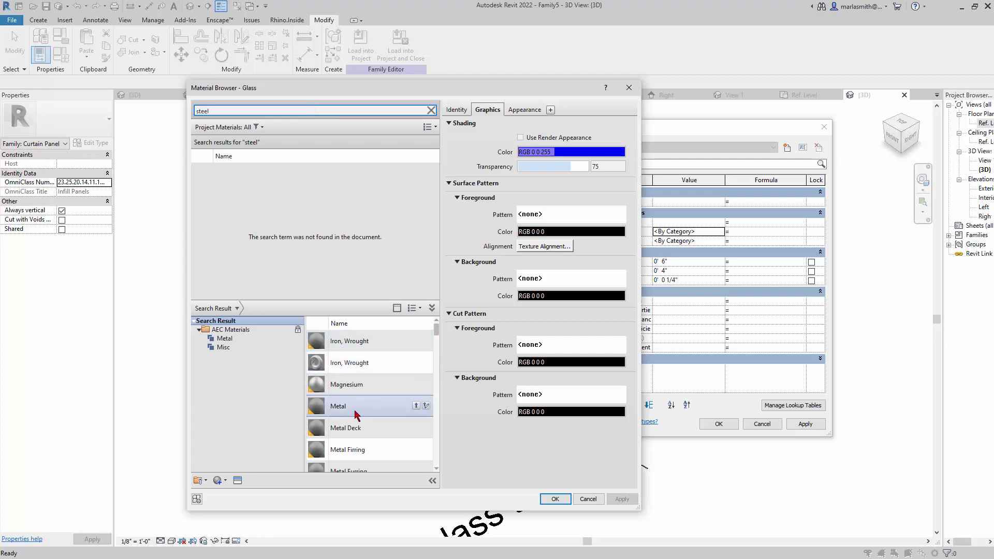
click(356, 409)
click(416, 406)
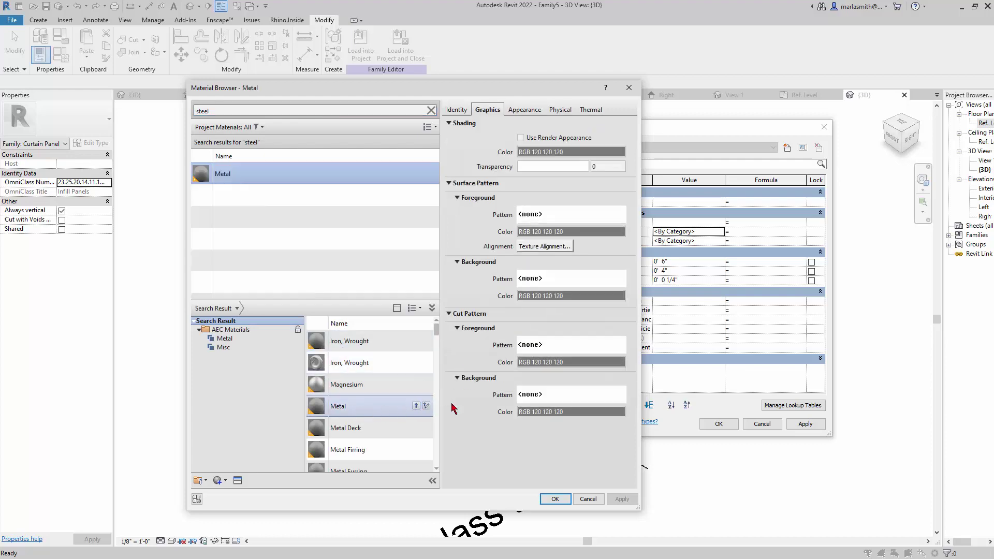
click(555, 500)
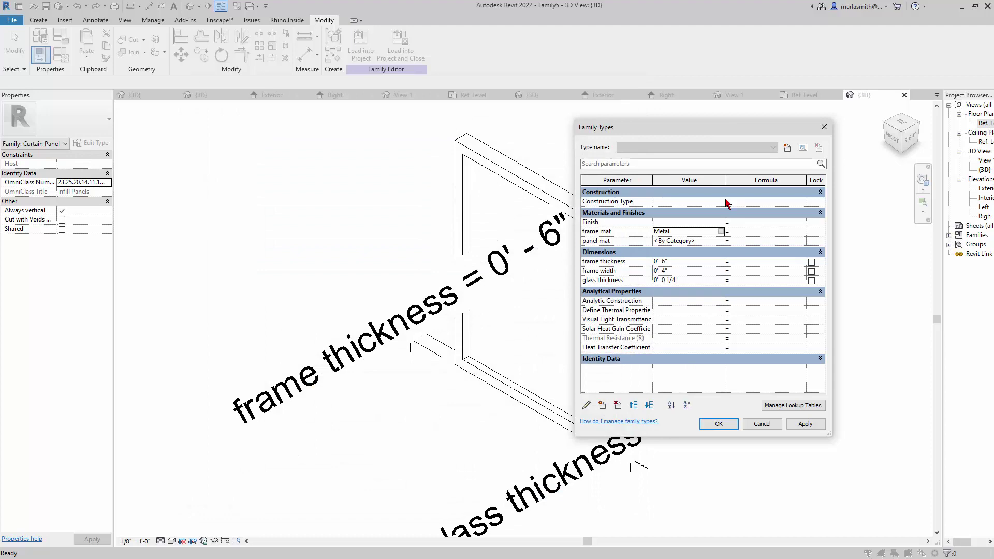
Assign the Glass material to the panel mat parameter and accept the family types.
click(720, 242)
click(721, 240)
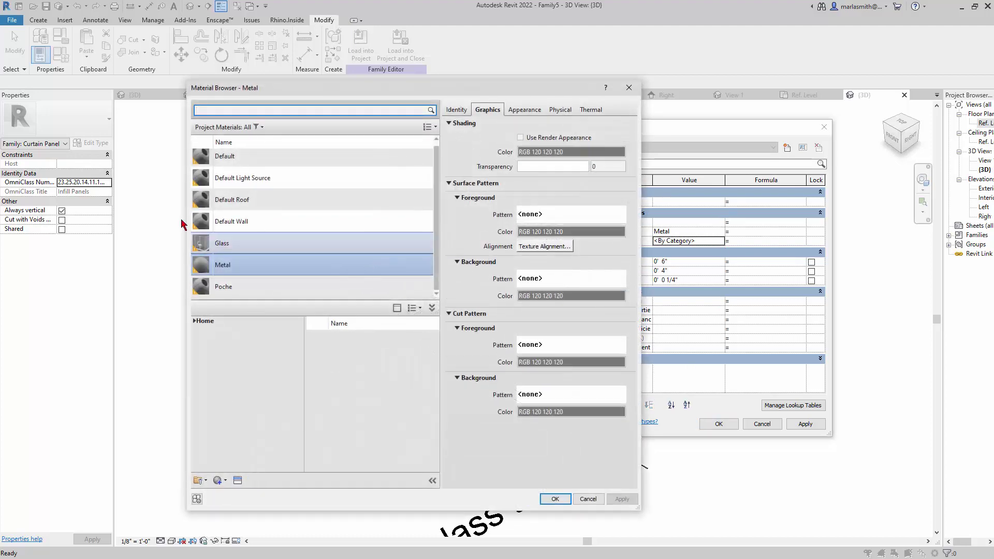
click(241, 246)
click(555, 500)
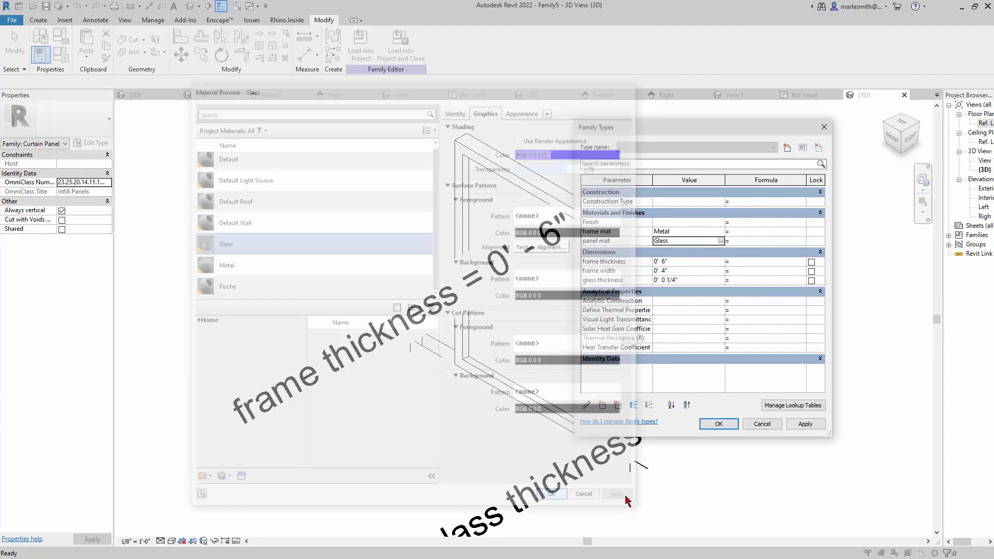
click(720, 425)
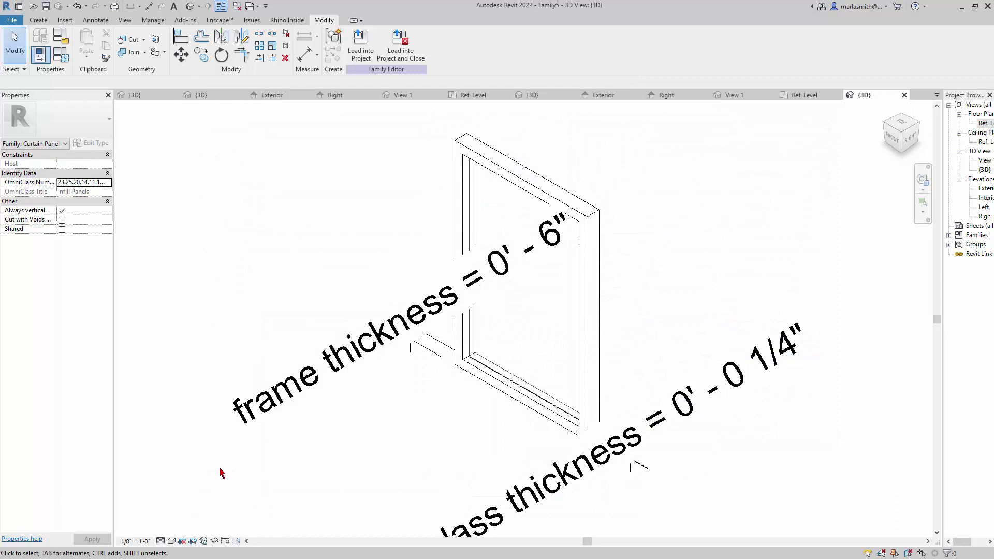
Show the 3D view of the window panel in the Shaded visual style.
click(172, 541)
click(212, 513)
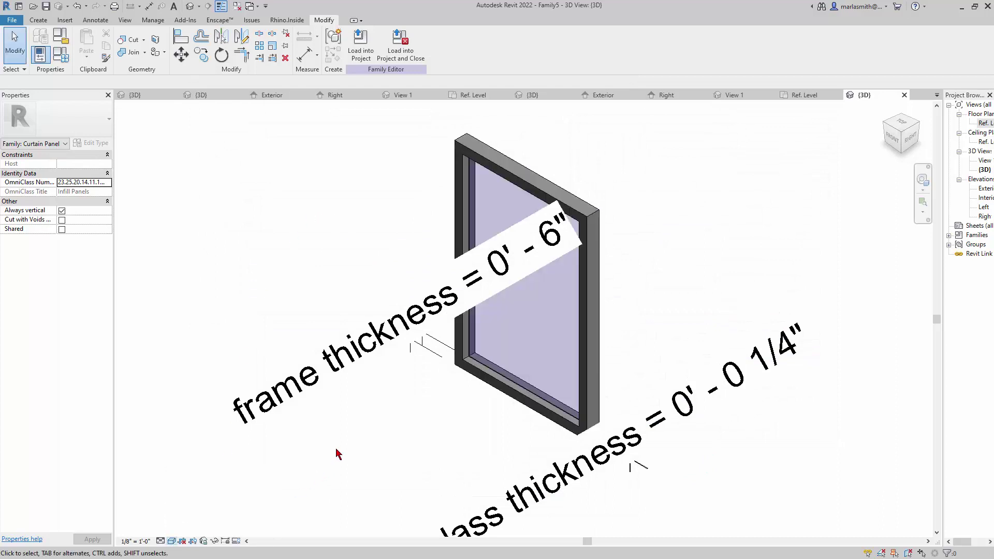
scroll(348, 443, down, 2)
scroll(348, 443, down, 1)
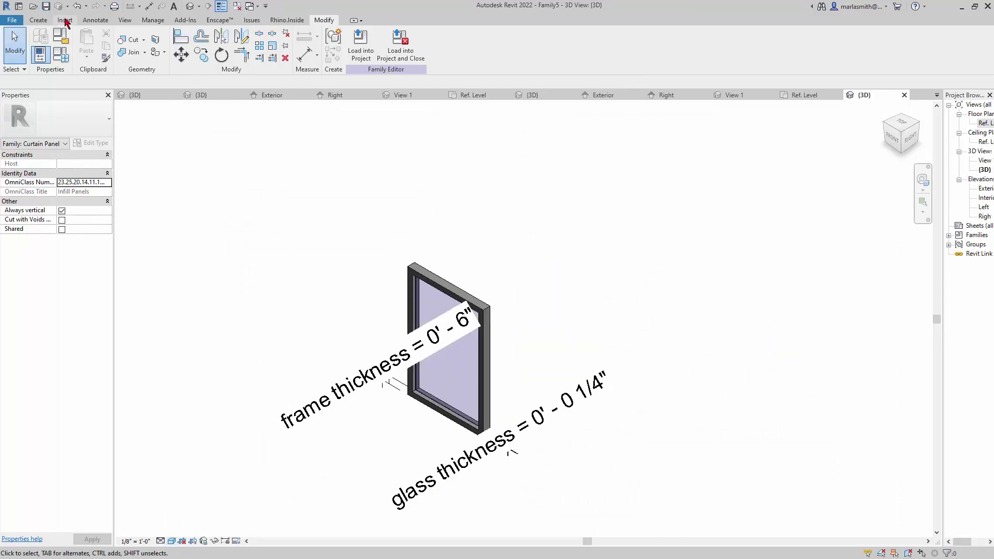
Try to save the family over Frame Window Fixed2.rfa in the Curtain Wall Panels folder.
click(46, 6)
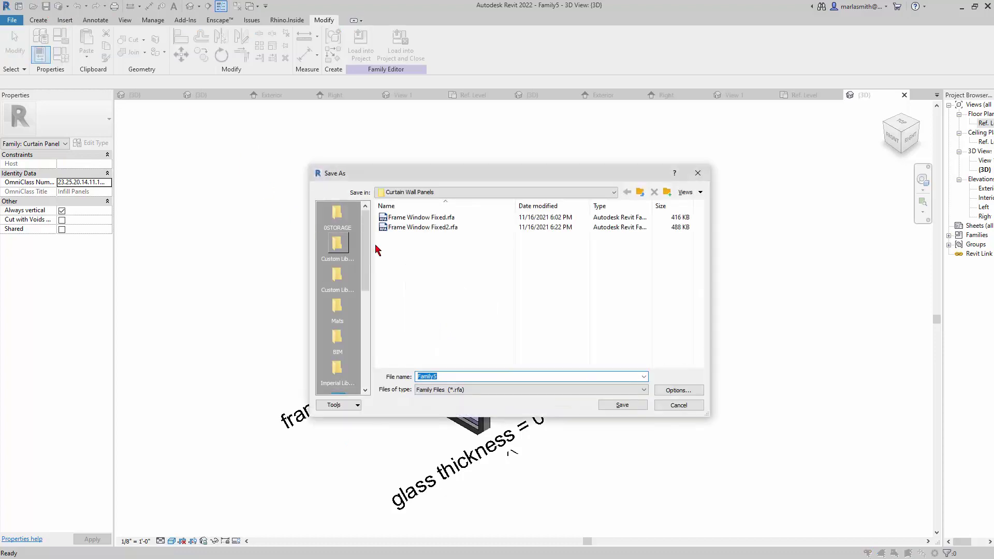
click(414, 228)
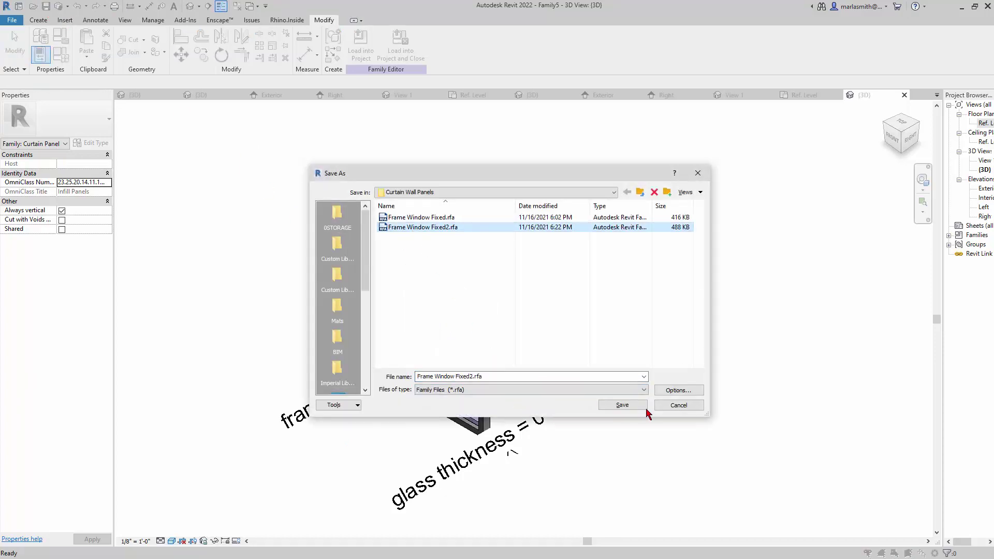
click(629, 405)
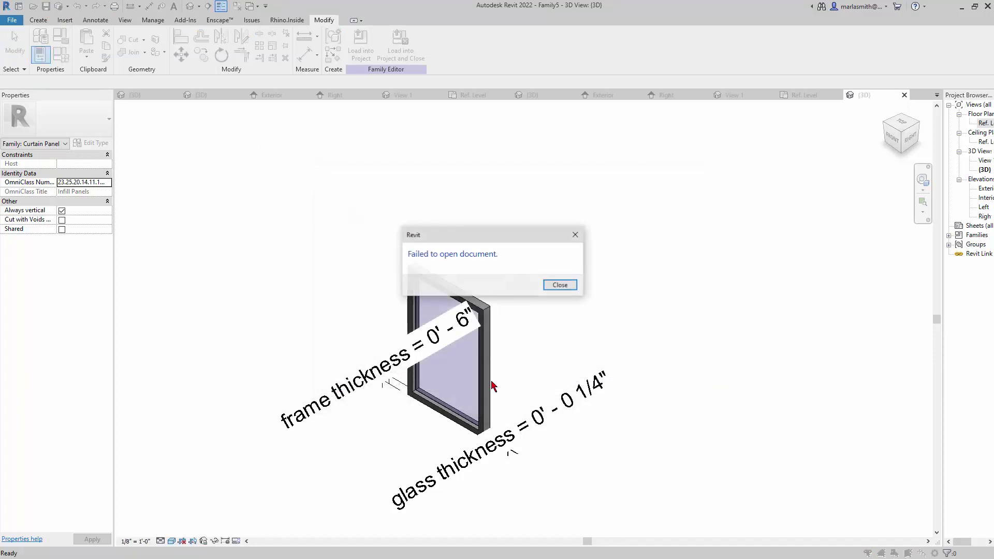
click(563, 288)
click(565, 287)
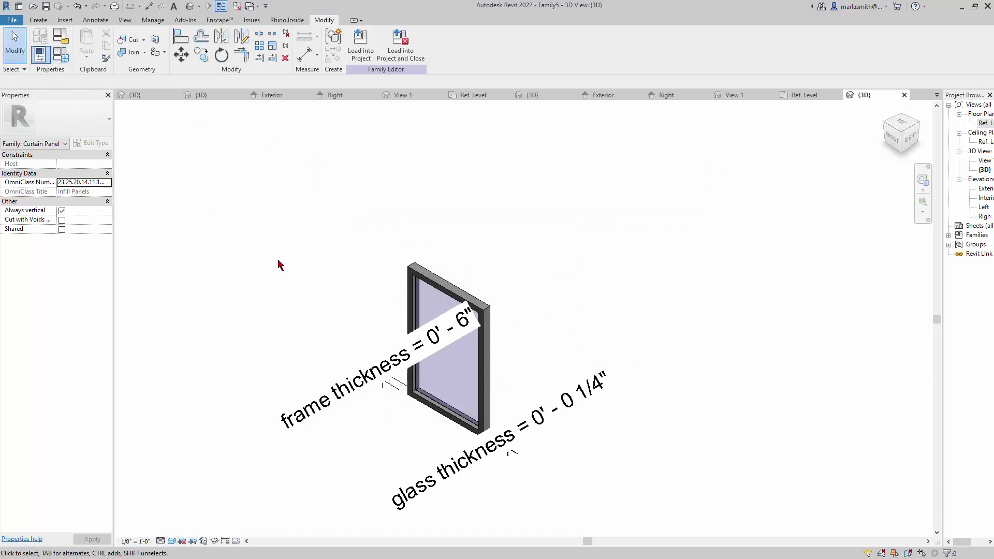
Close all inactive views and the already open Frame Window Fixed2.rfa family.
key(c)
key(i)
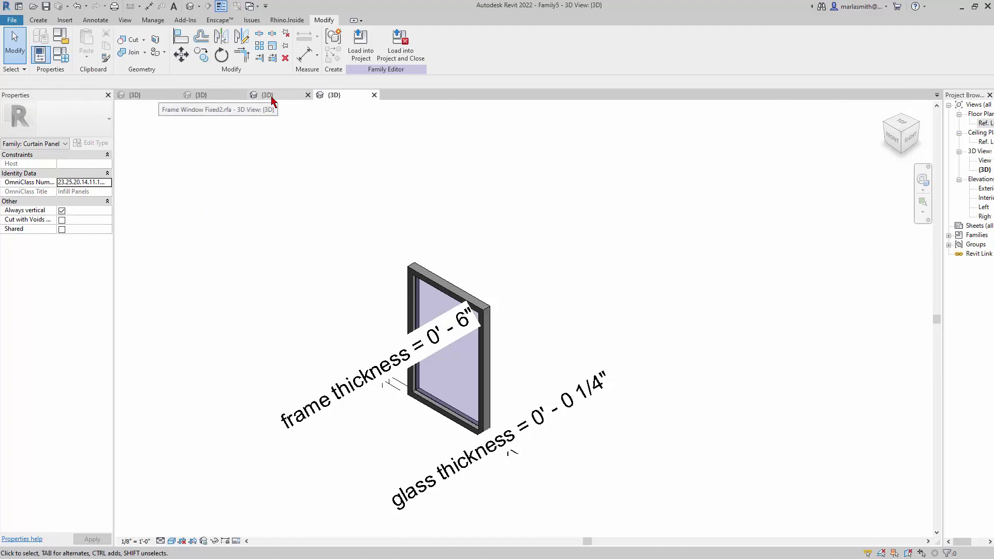
click(308, 95)
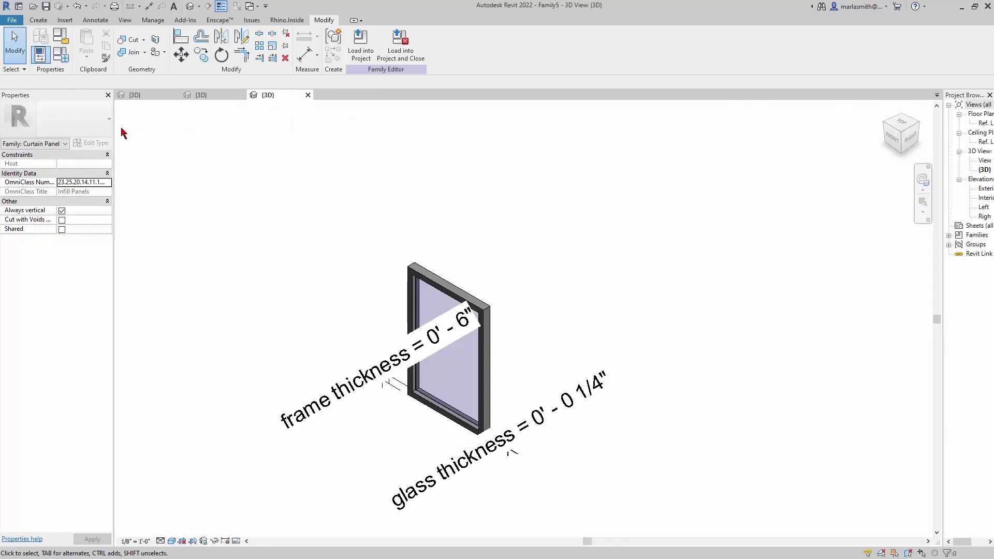
Save the family as Frame Window Fixed2.rfa in the Curtain Wall Panels folder, replacing the existing file.
click(45, 7)
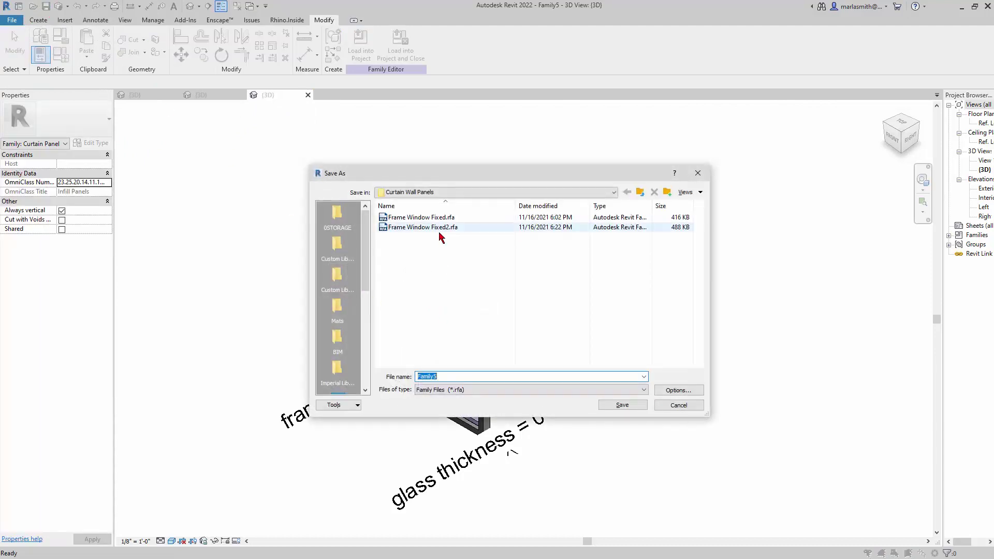
click(440, 228)
click(638, 406)
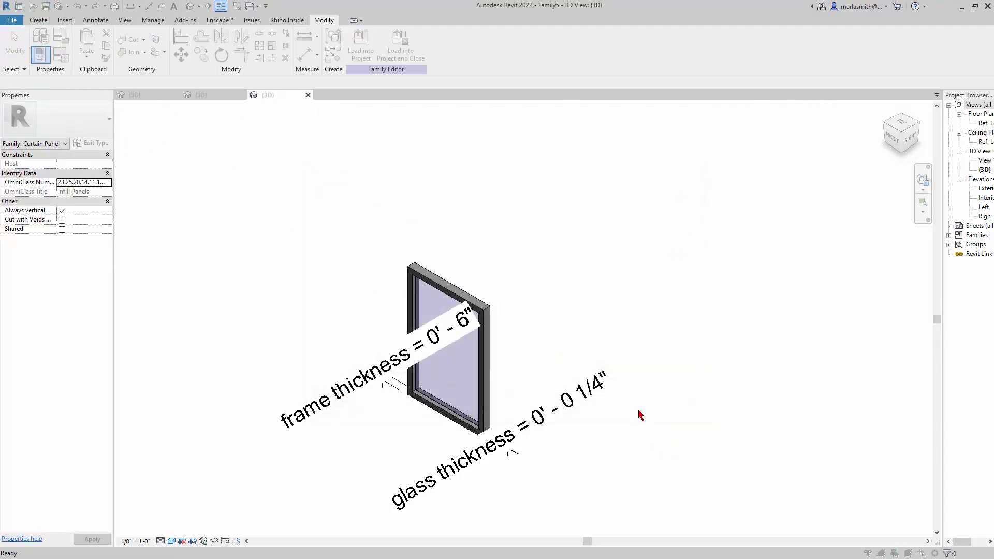
click(490, 291)
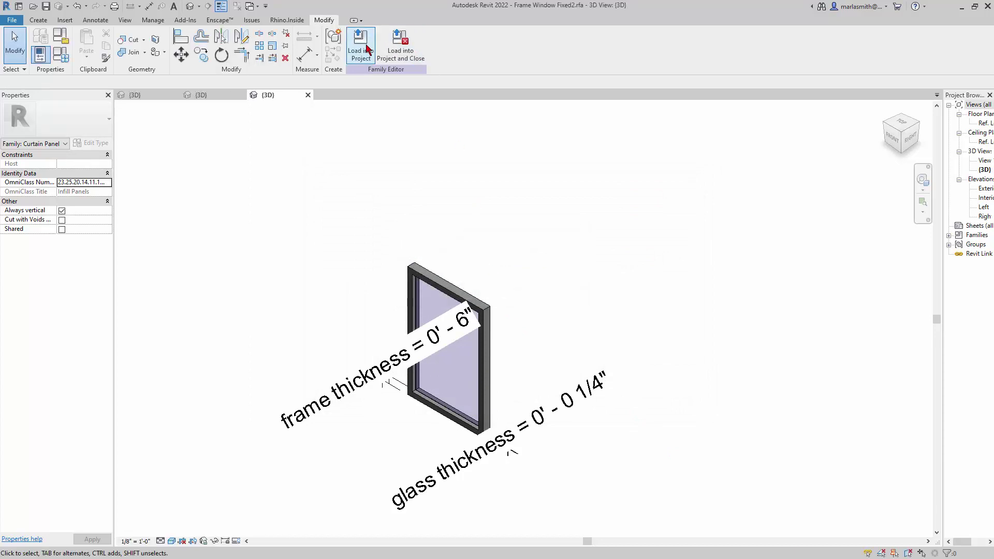
Load the family into Panels.rvt, overwriting the existing version without its parameter values, and save the project.
click(367, 50)
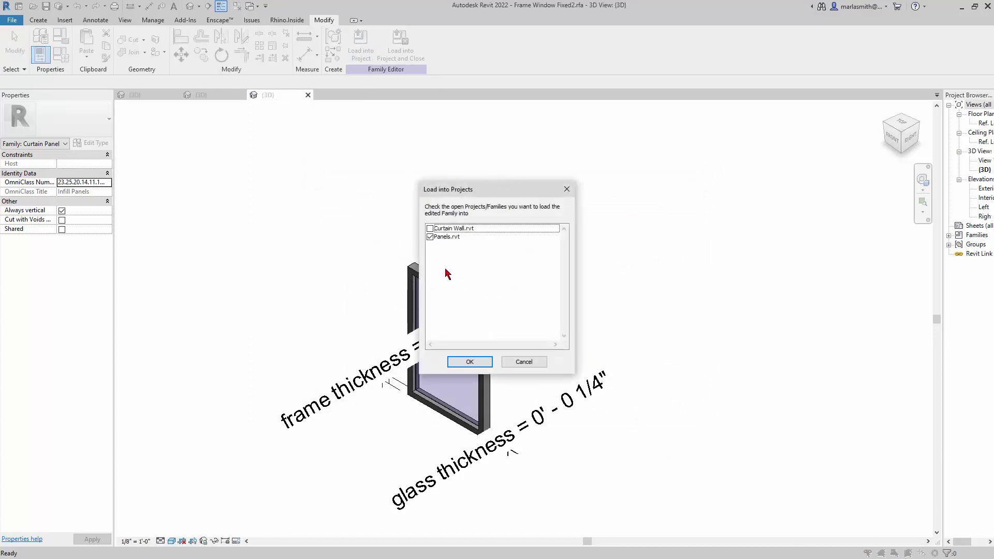
click(470, 362)
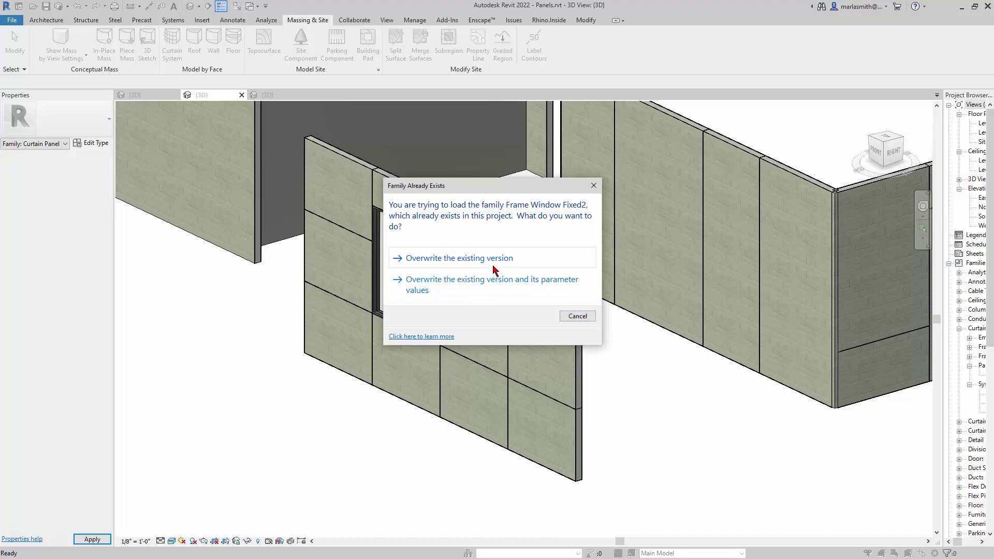
click(493, 265)
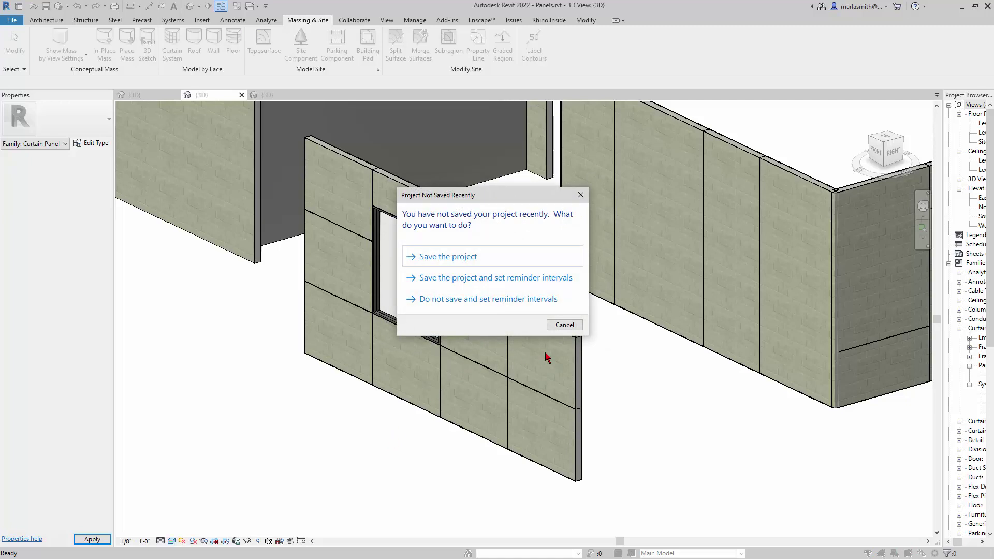
click(456, 257)
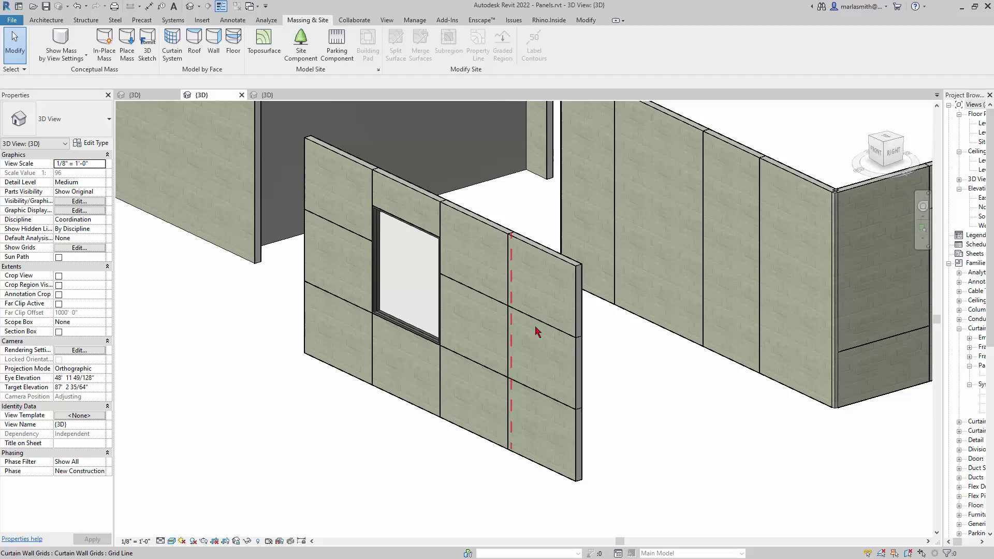
Change the middle masonry panel in the last column of the freestanding gabion grid curtain wall to the Frame Window Fixed2 type.
key(Tab)
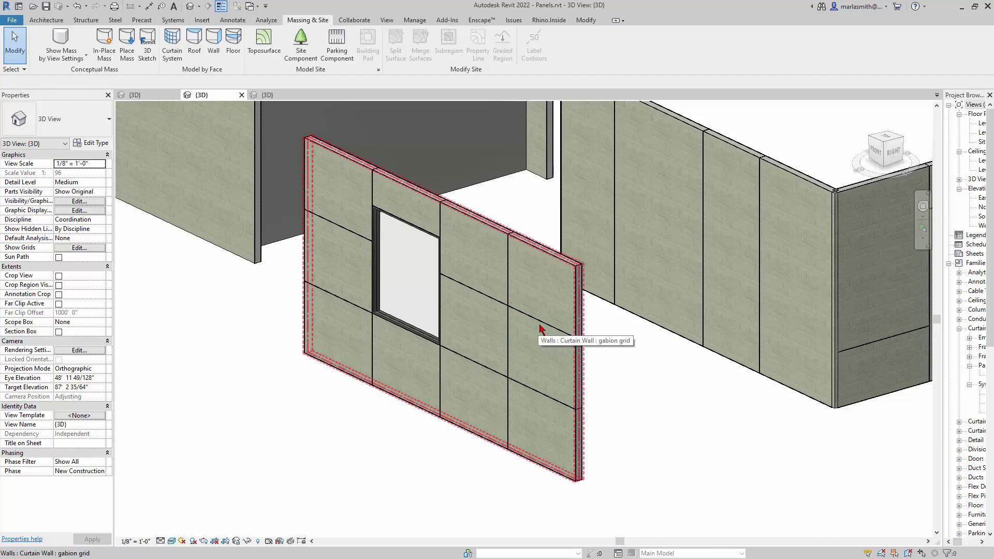
key(Tab)
key(Tab)
key(Tab)
key(Tab)
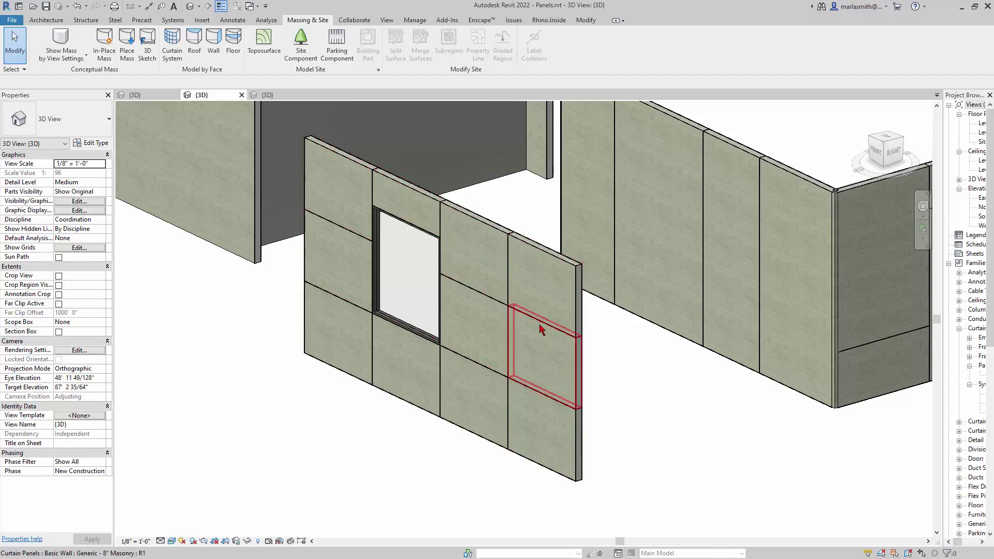
click(540, 330)
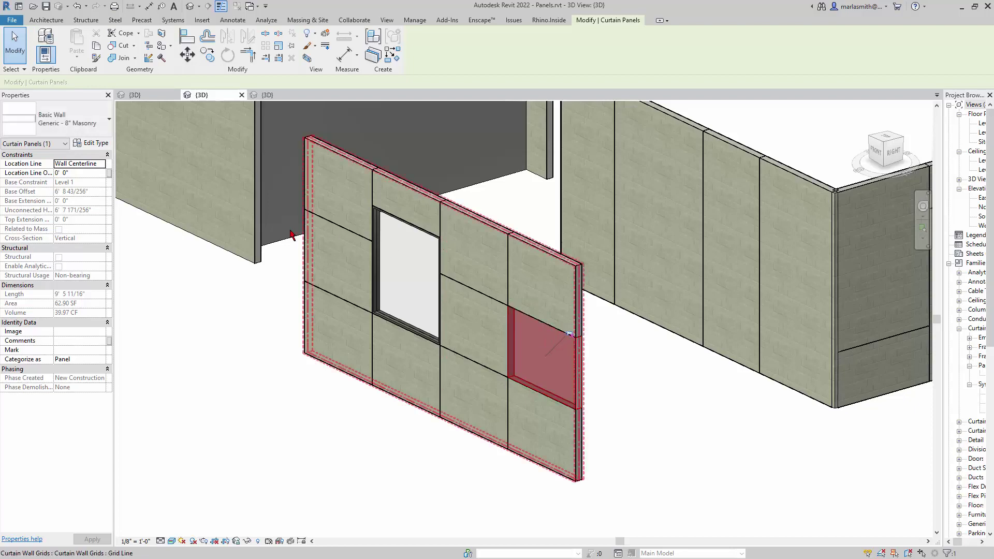
click(104, 130)
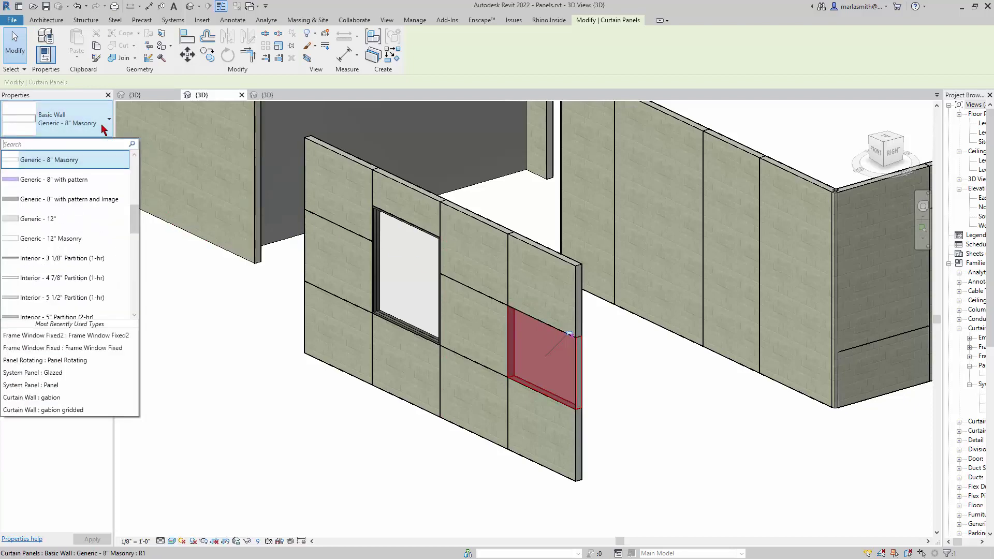
drag(137, 221, 133, 304)
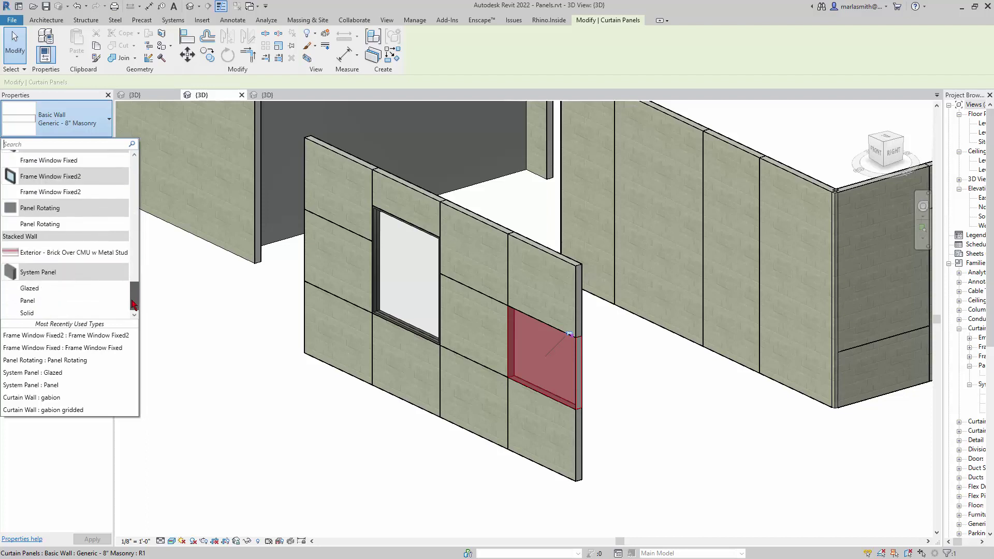
scroll(133, 290, up, 3)
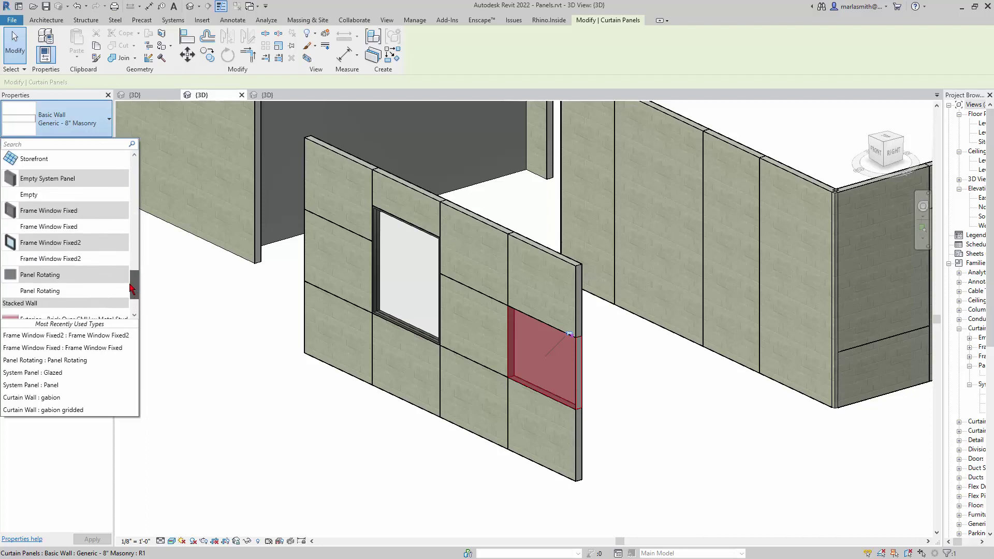
click(77, 258)
click(603, 434)
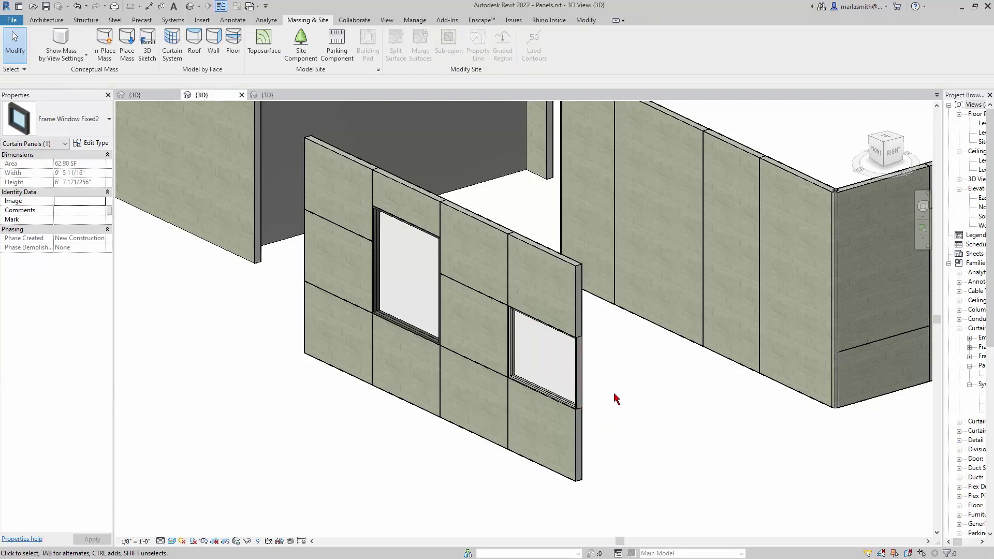
Check the new window panel's type properties for its frame and panel materials, frame thickness, frame width and glass thickness, leaving them unedited.
scroll(572, 372, up, 3)
scroll(555, 370, up, 3)
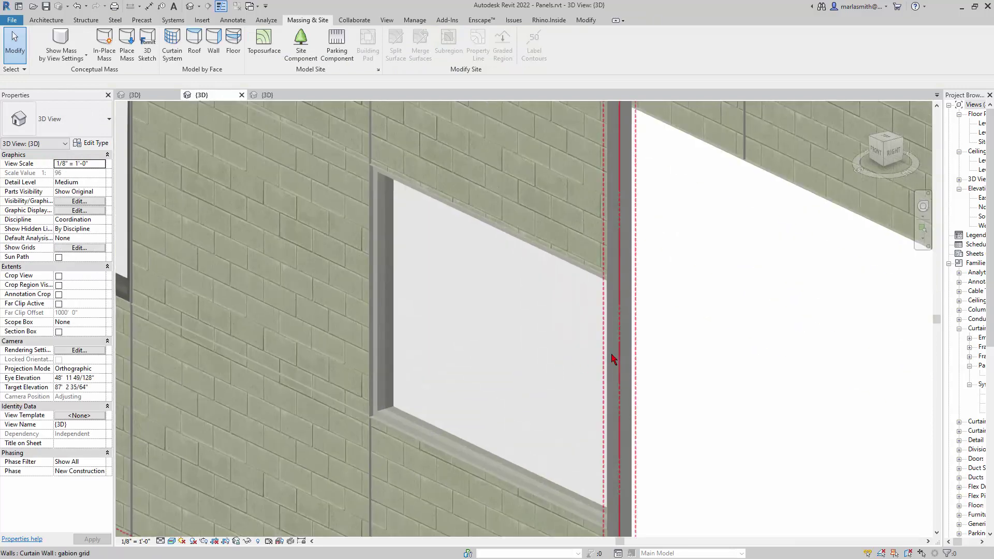
key(Tab)
key(Tab)
click(380, 312)
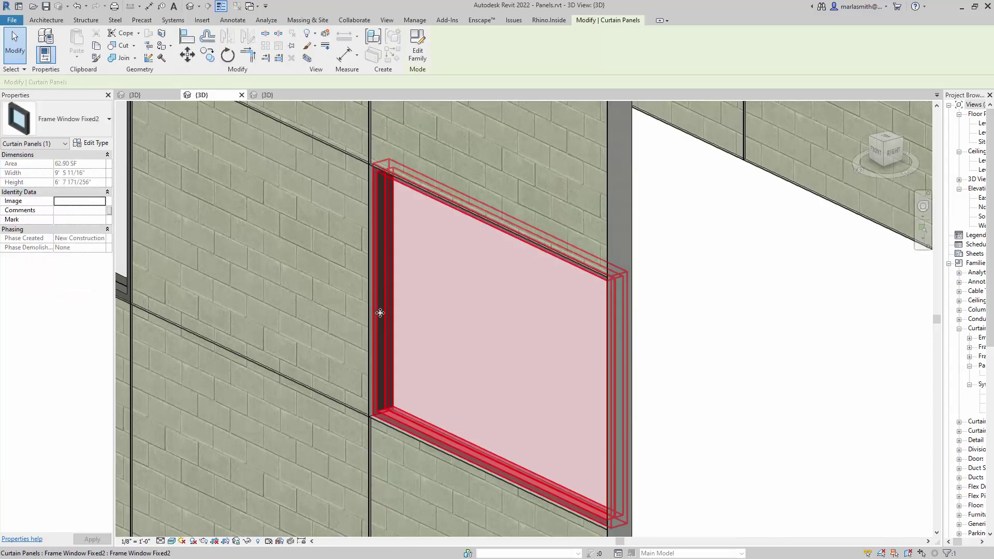
click(92, 143)
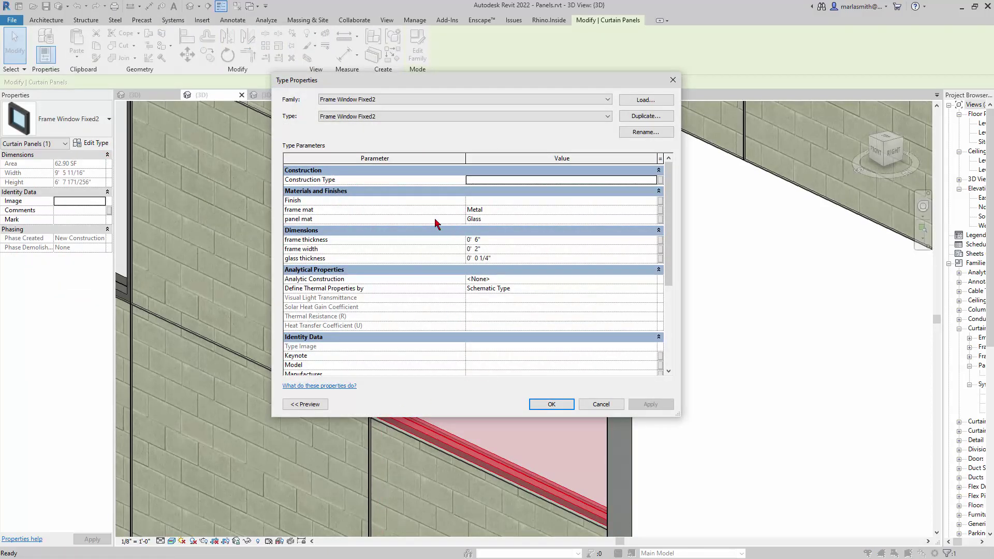
click(601, 404)
scroll(535, 352, down, 5)
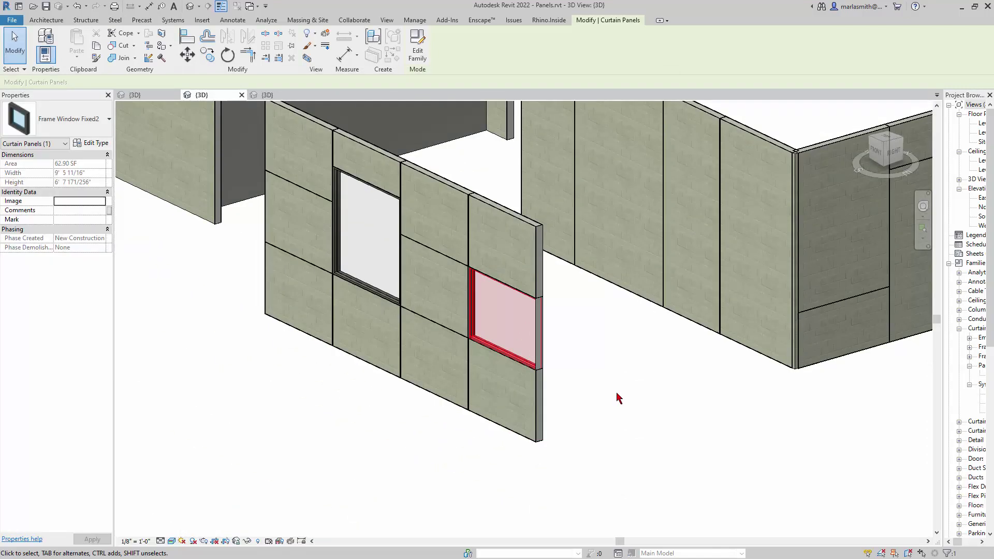
click(619, 397)
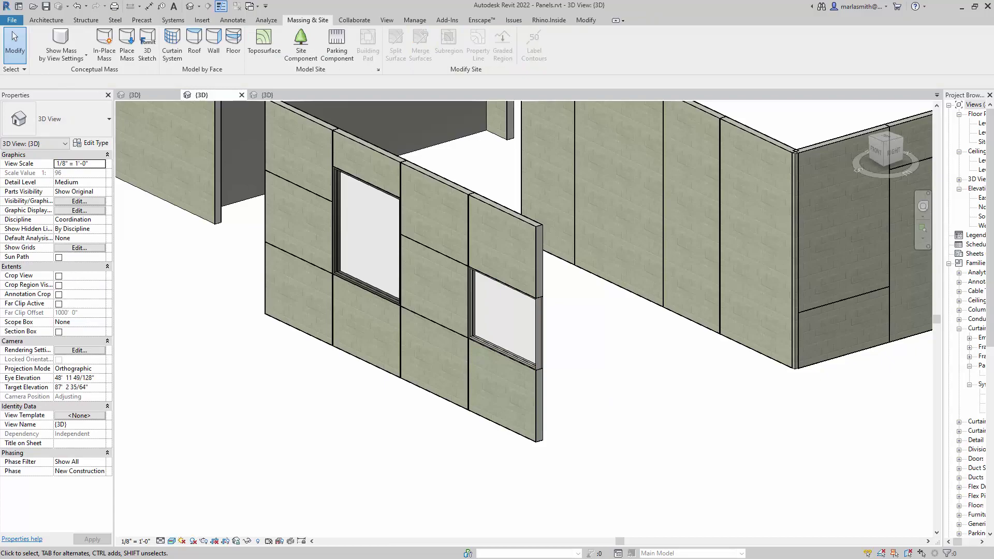